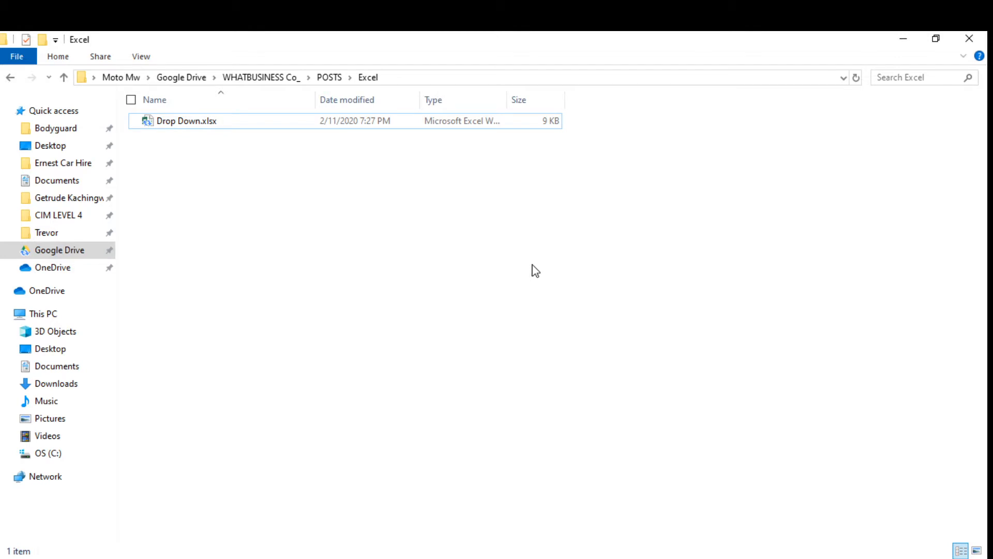
# Open the Drop Down.xlsx workbook and close the activation wizard dialog.
pyautogui.doubleClick(198, 121)
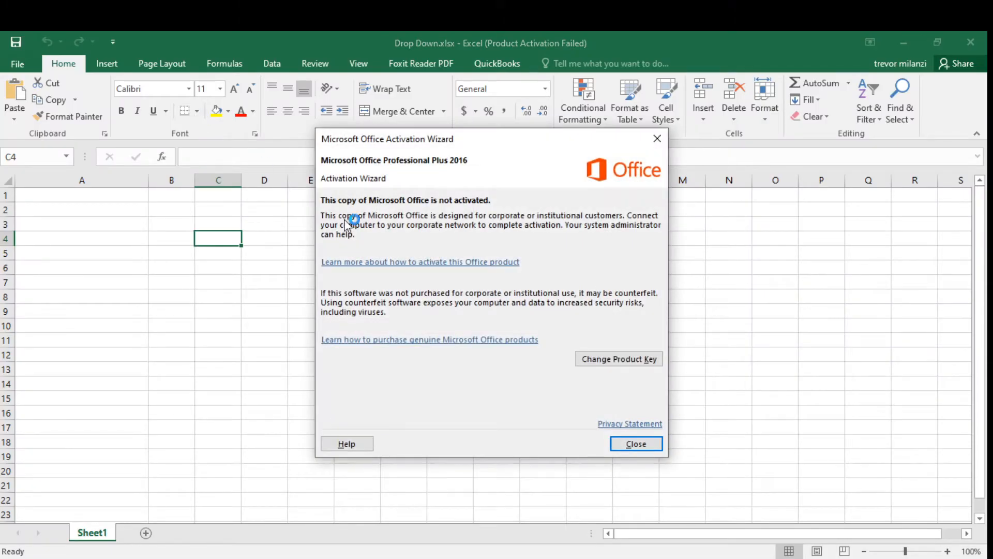
pyautogui.click(622, 445)
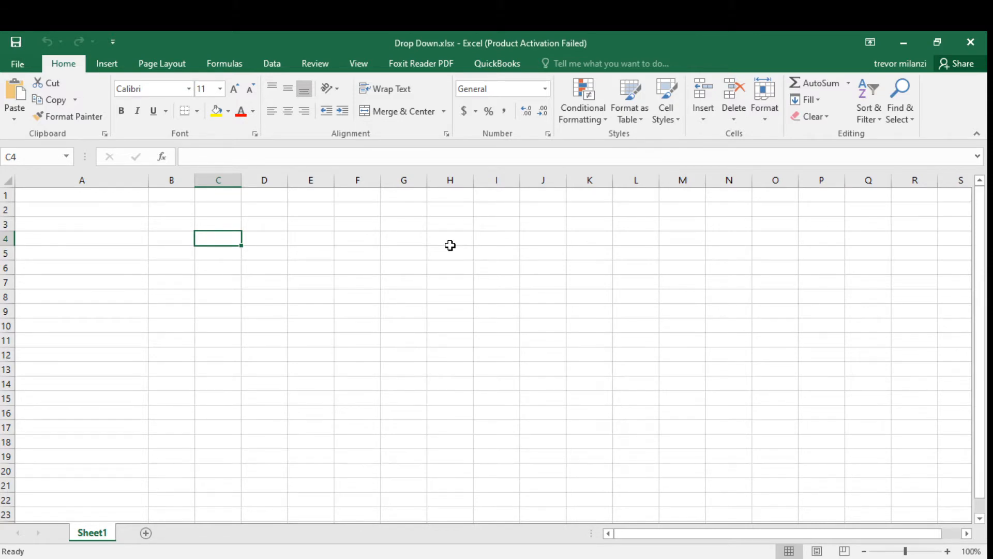
# Enter bread, margarine, envelop and pencil into cells R1 through R4.
pyautogui.click(126, 201)
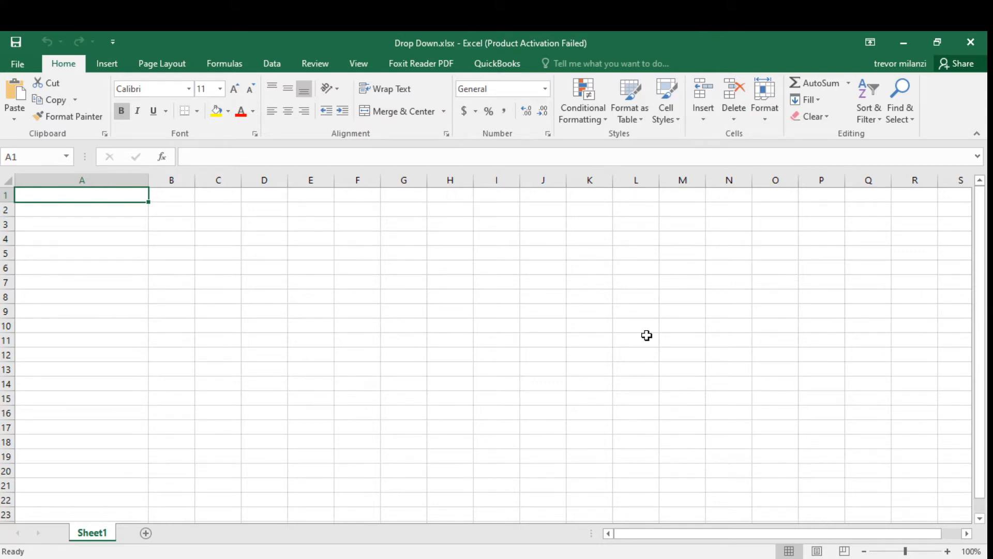
pyautogui.click(918, 200)
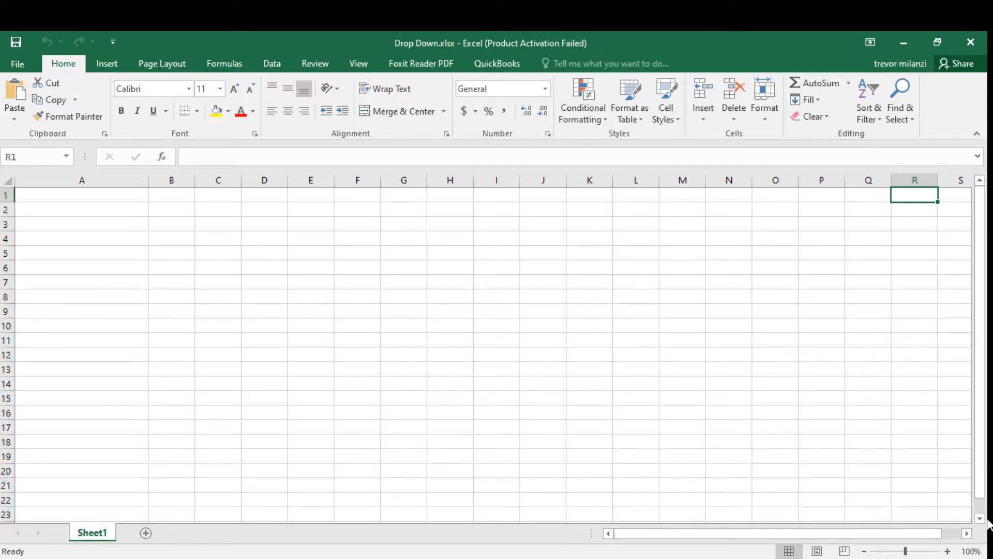
pyautogui.write('bread')
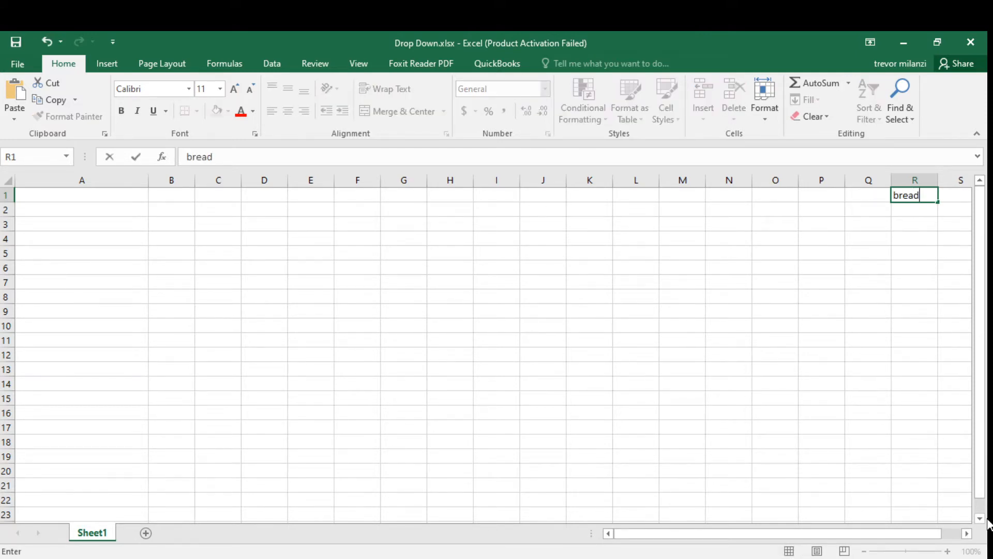
pyautogui.press('Return')
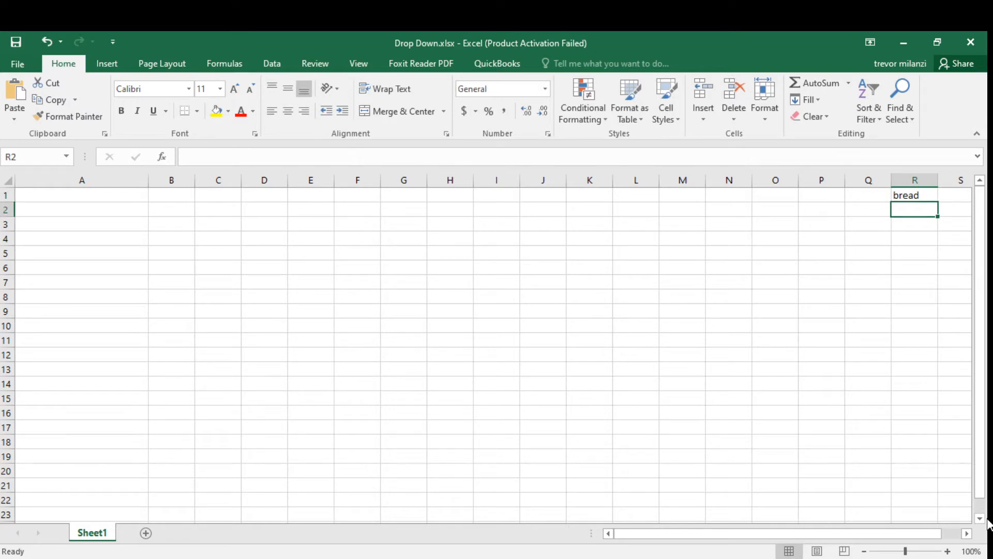
pyautogui.write('margarine')
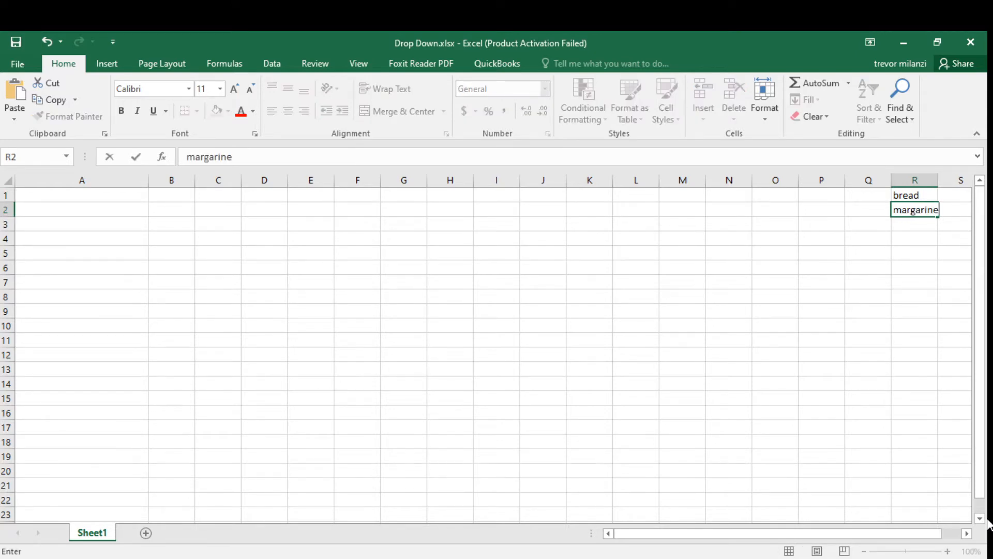
pyautogui.press('Return')
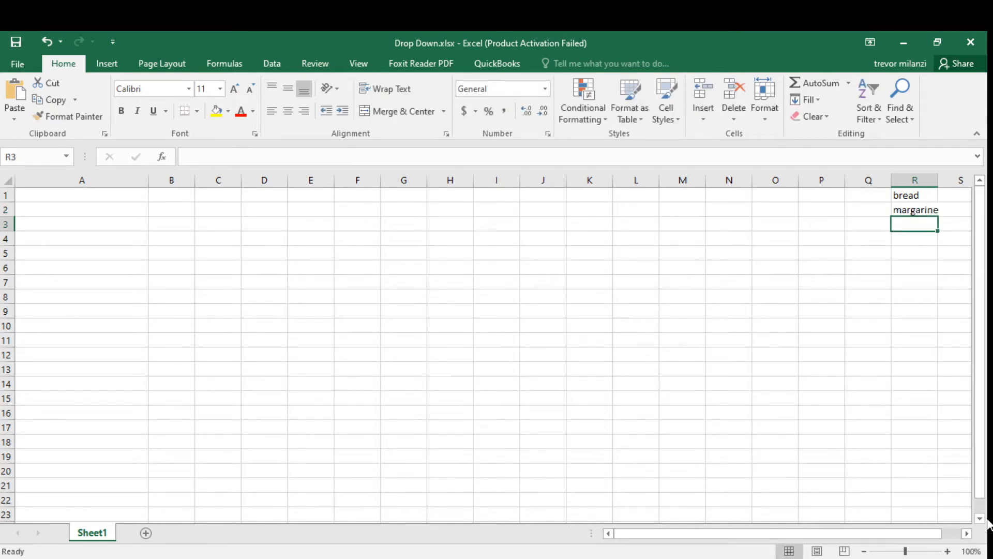
pyautogui.write('envelop')
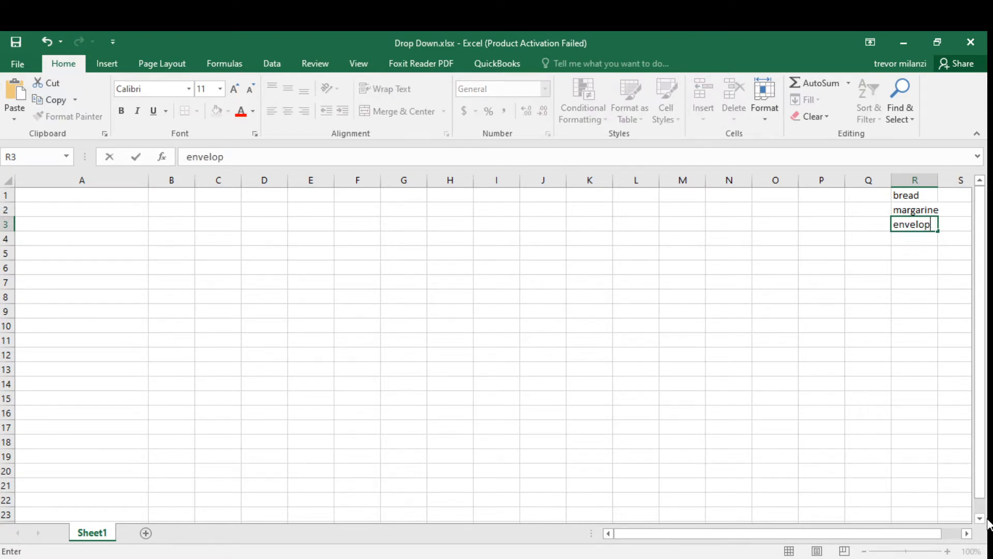
pyautogui.press('Return')
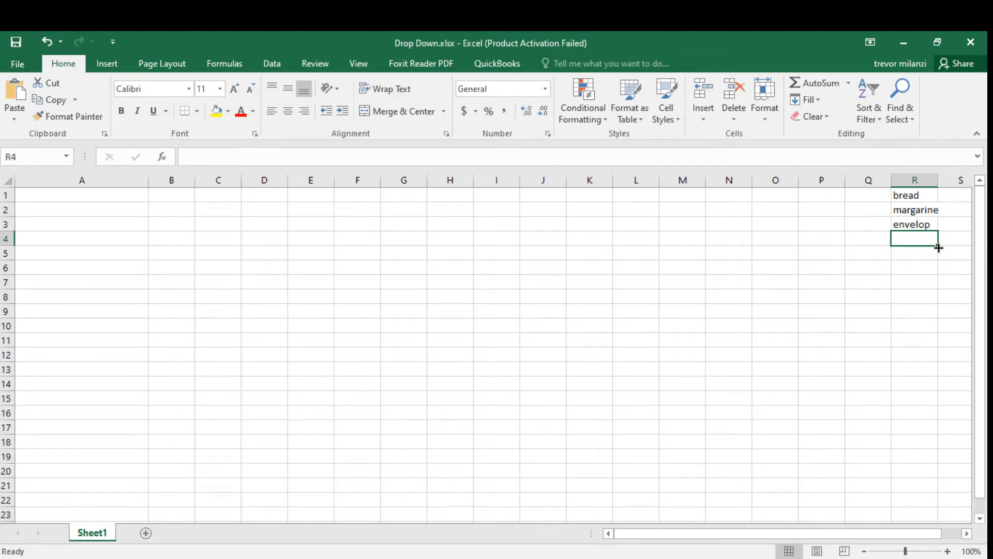
pyautogui.write('pencil')
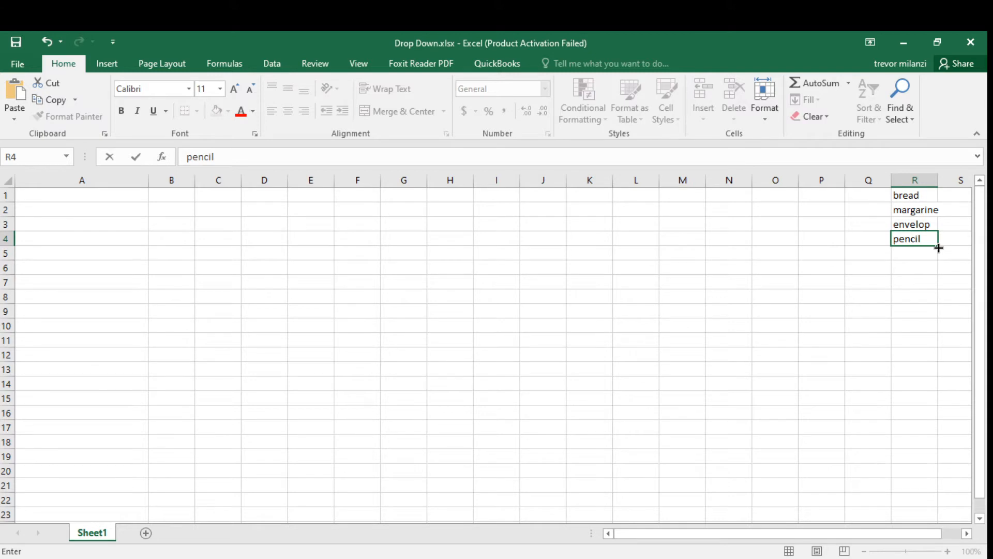
pyautogui.press('Return')
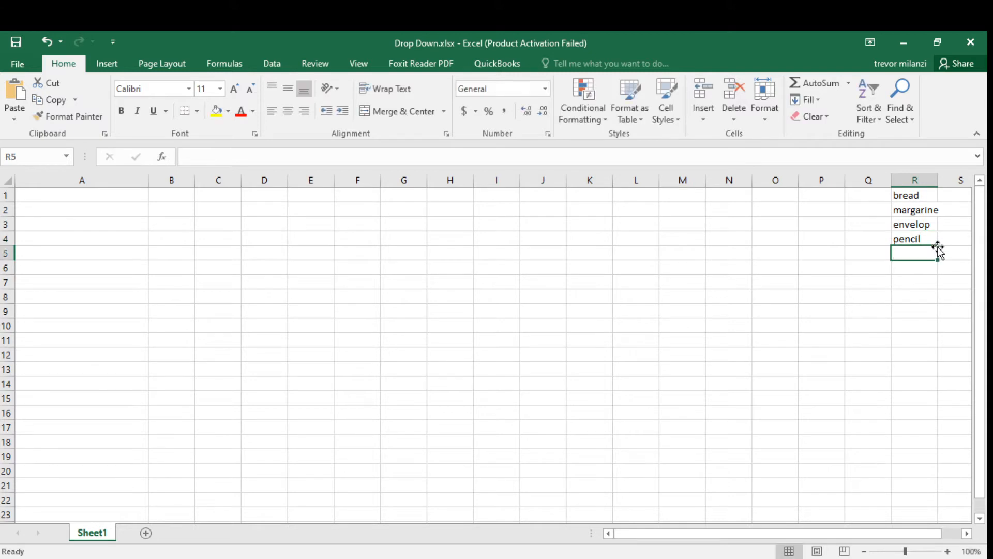
# Continue the list with doom, water, airtime and sweets in cells R5 through R8.
pyautogui.write('doom')
pyautogui.press('Return')
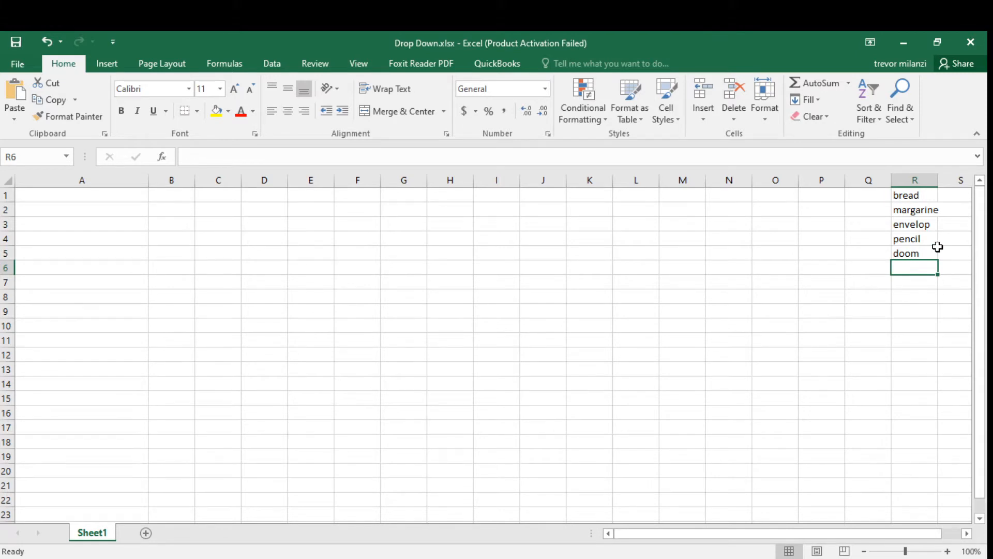
pyautogui.write('water')
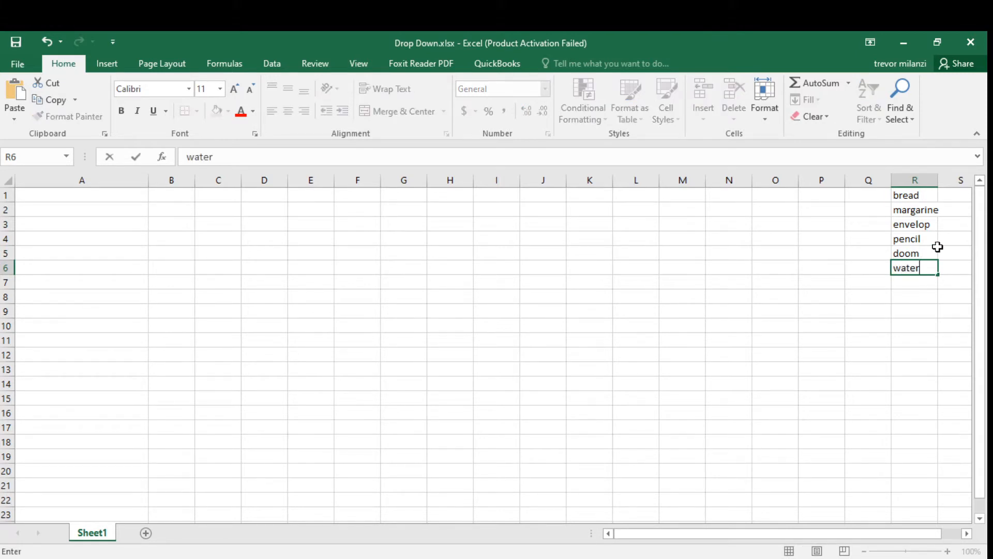
pyautogui.press('Return')
pyautogui.write('airtime')
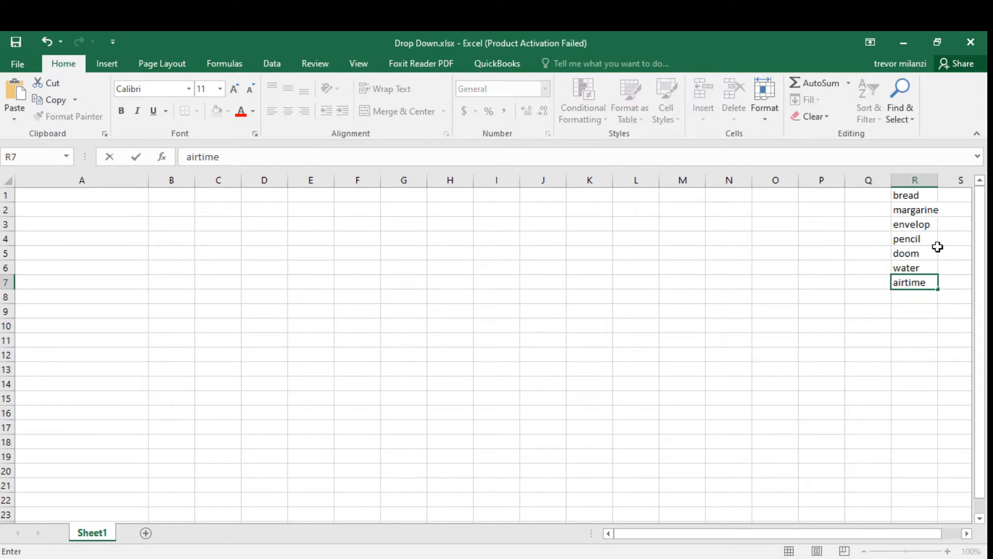
pyautogui.press('Return')
pyautogui.write('sweets')
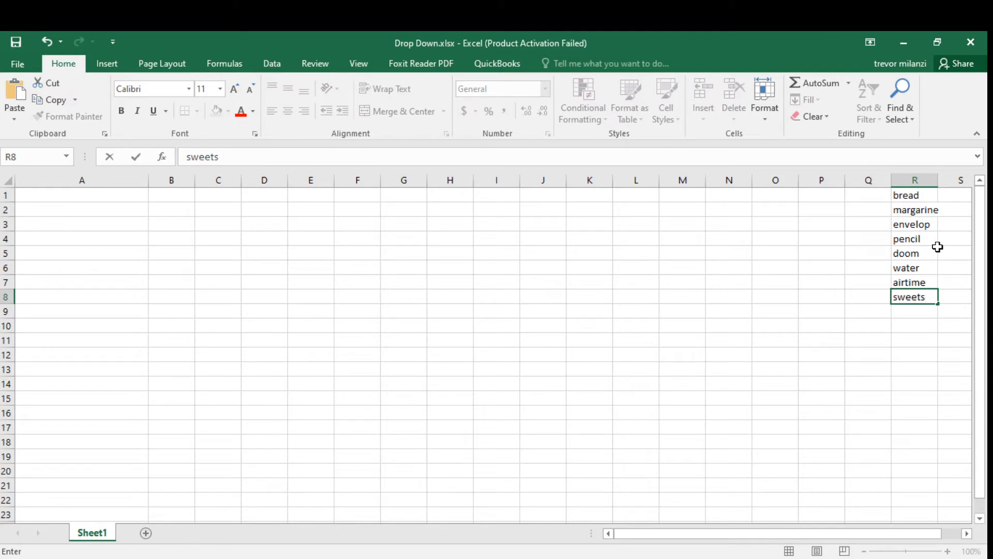
pyautogui.press('Return')
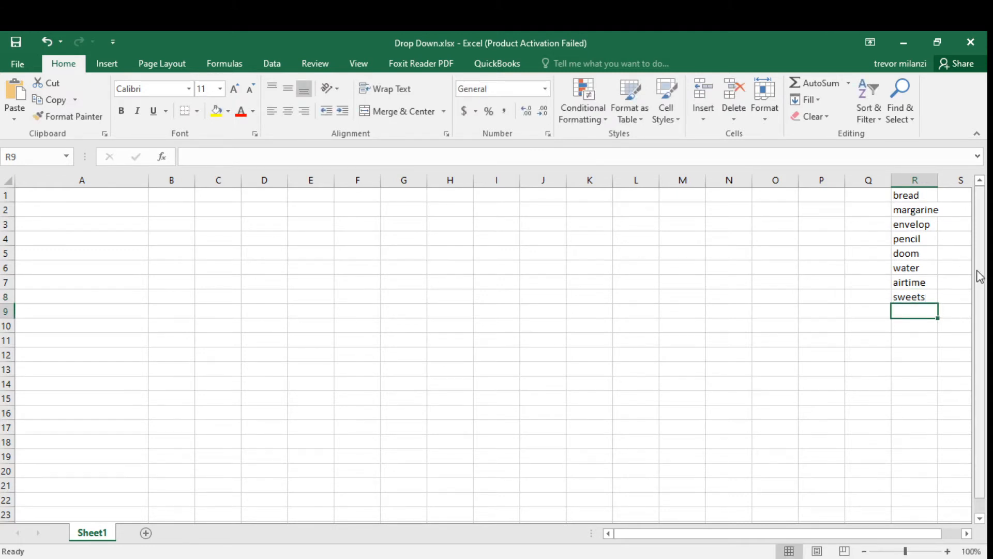
# Enter the header ITEMS in cell A1.
pyautogui.click(871, 220)
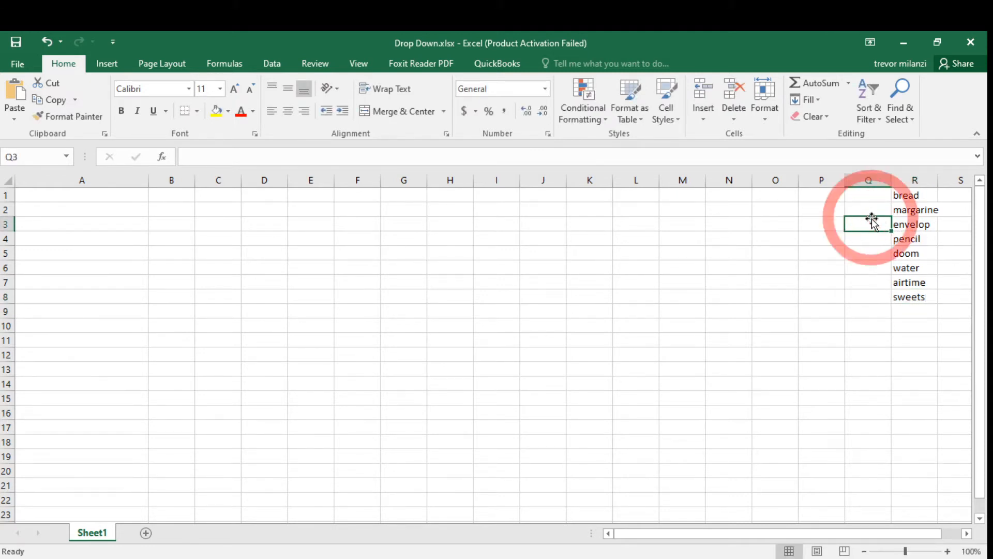
pyautogui.click(907, 198)
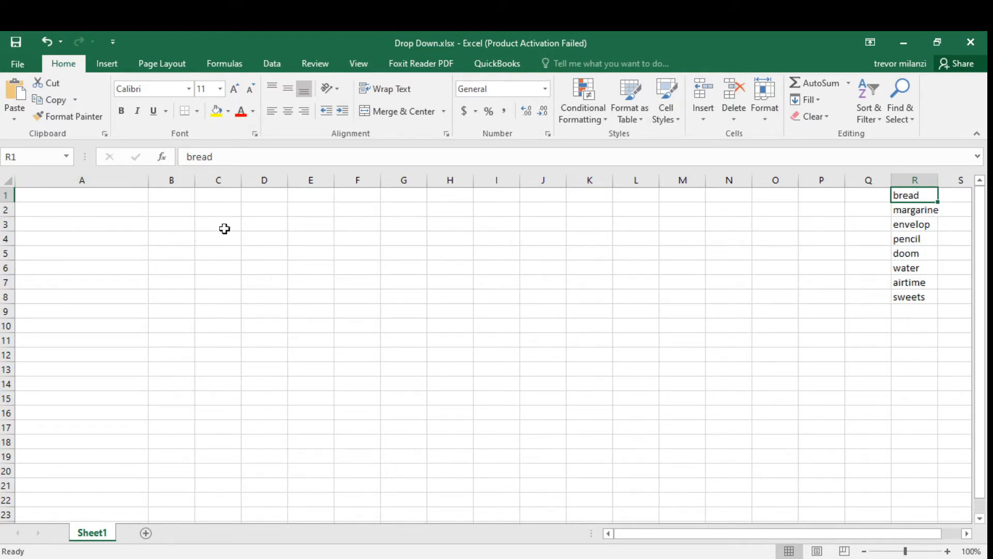
pyautogui.click(119, 195)
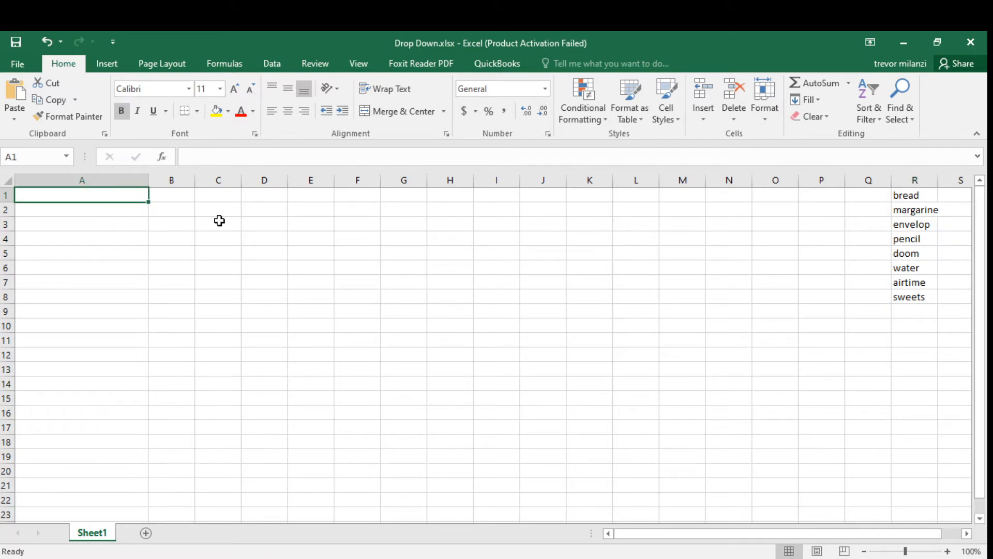
pyautogui.write('ITEM')
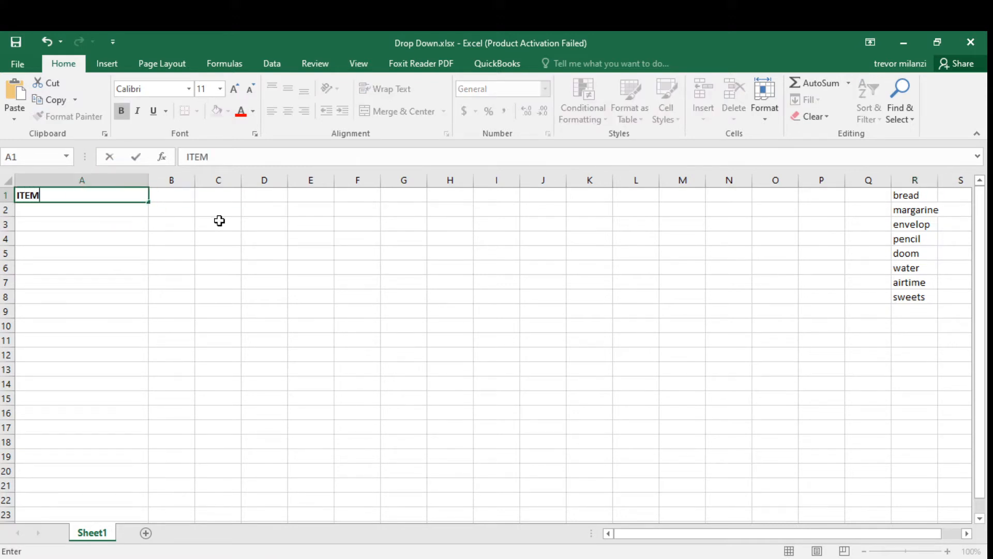
pyautogui.write('S')
pyautogui.click(117, 255)
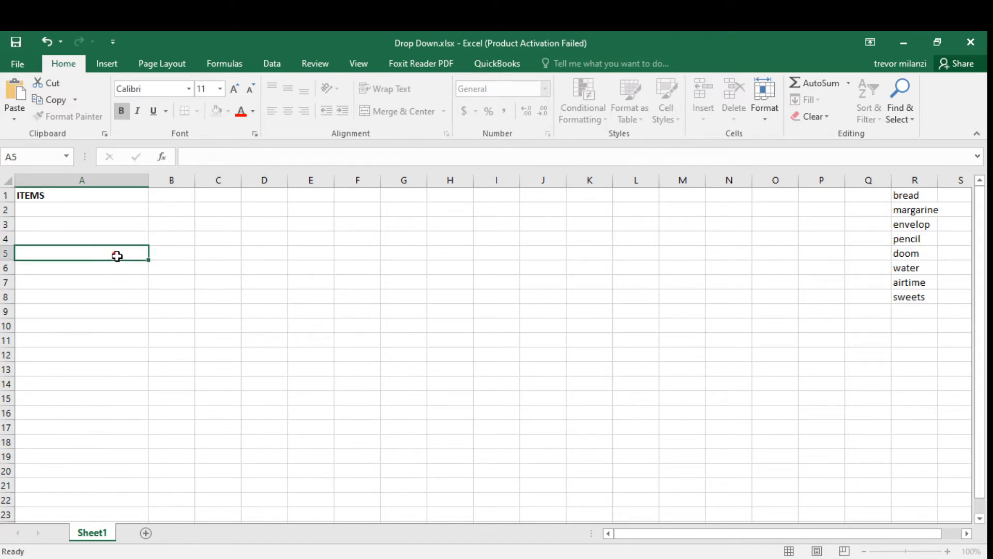
# Add List data validation to cell A2 with source =$R$1:$R$8 to create a dropdown.
pyautogui.click(52, 199)
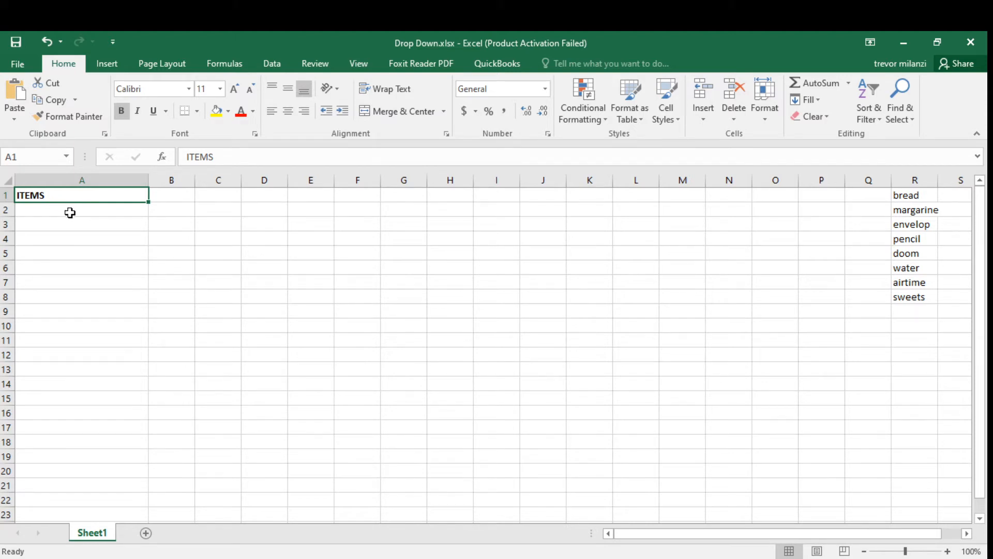
pyautogui.click(75, 215)
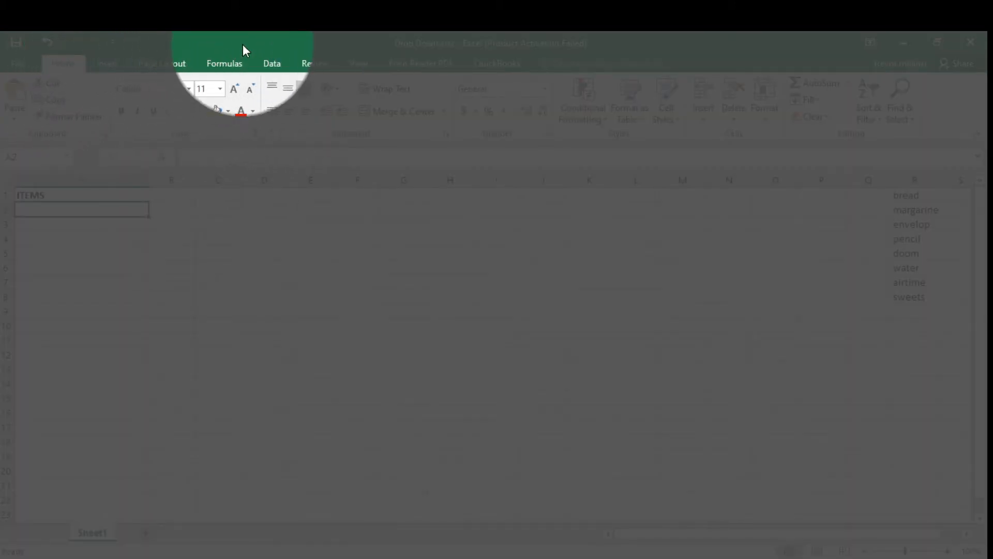
pyautogui.click(279, 61)
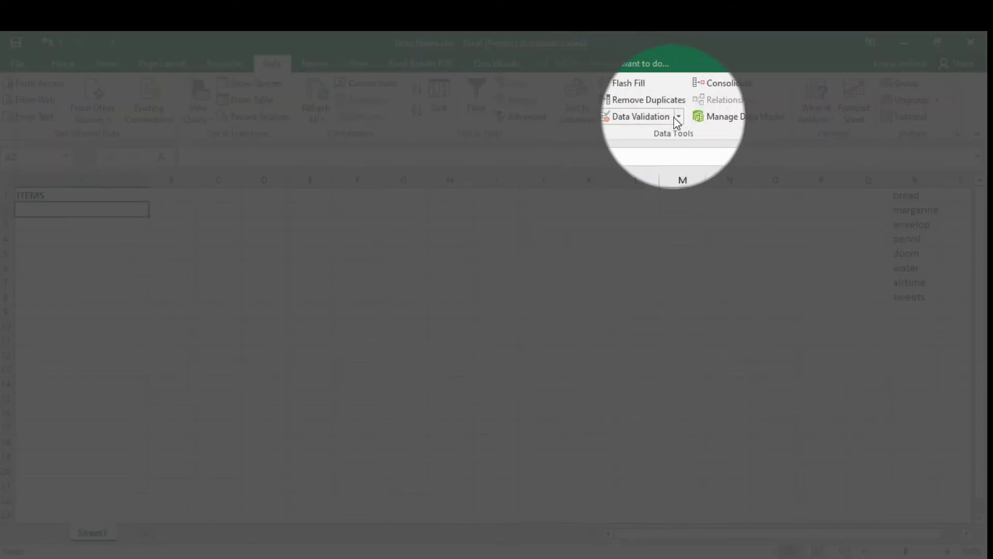
pyautogui.click(678, 117)
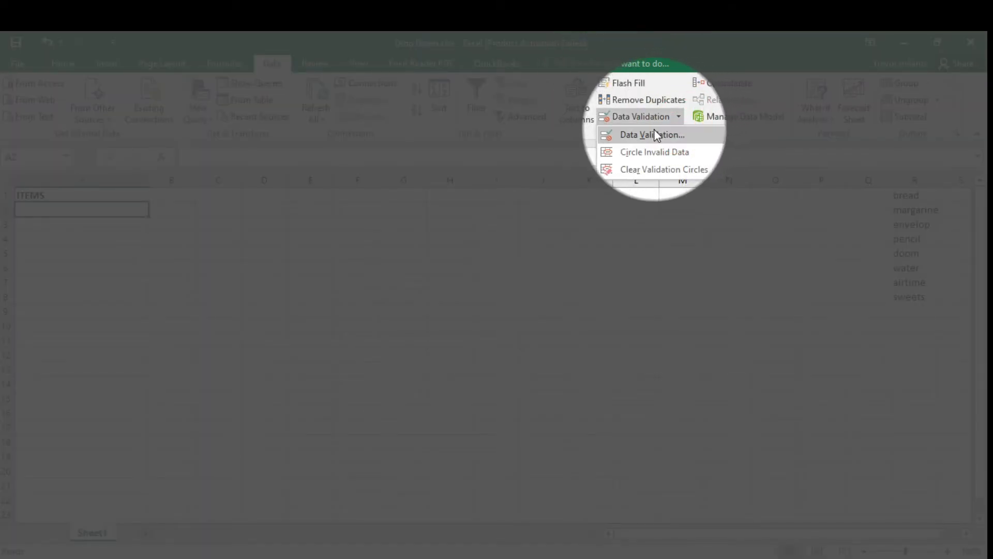
pyautogui.click(658, 133)
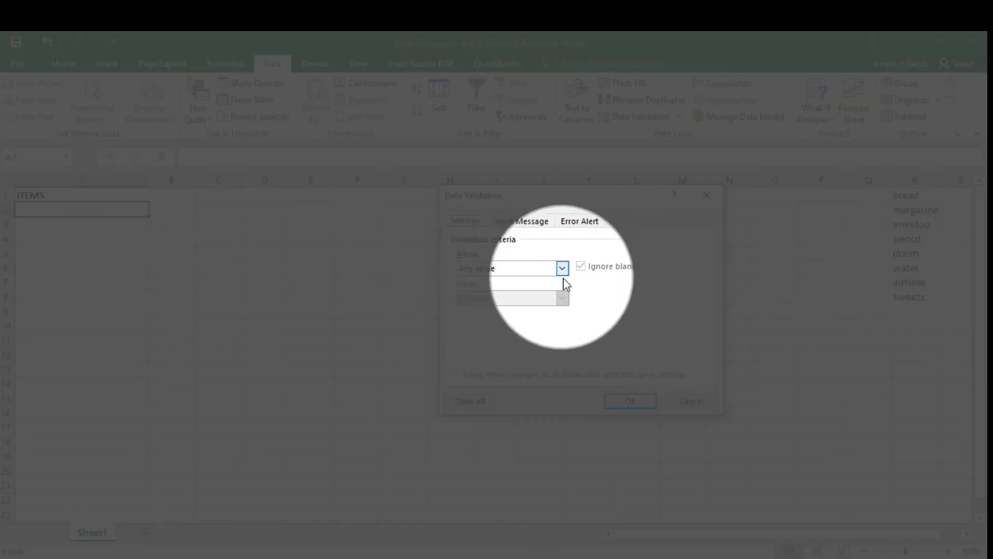
pyautogui.click(563, 268)
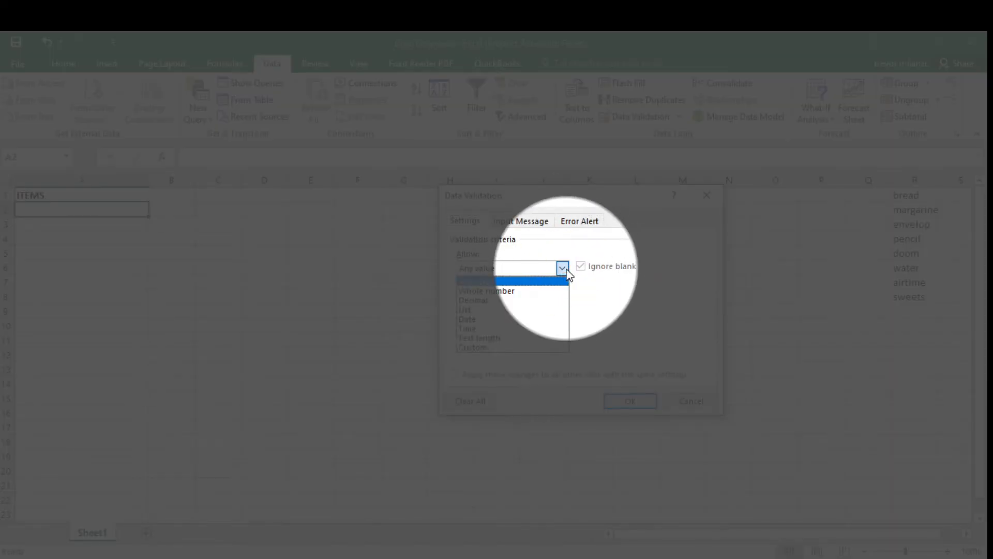
pyautogui.click(481, 311)
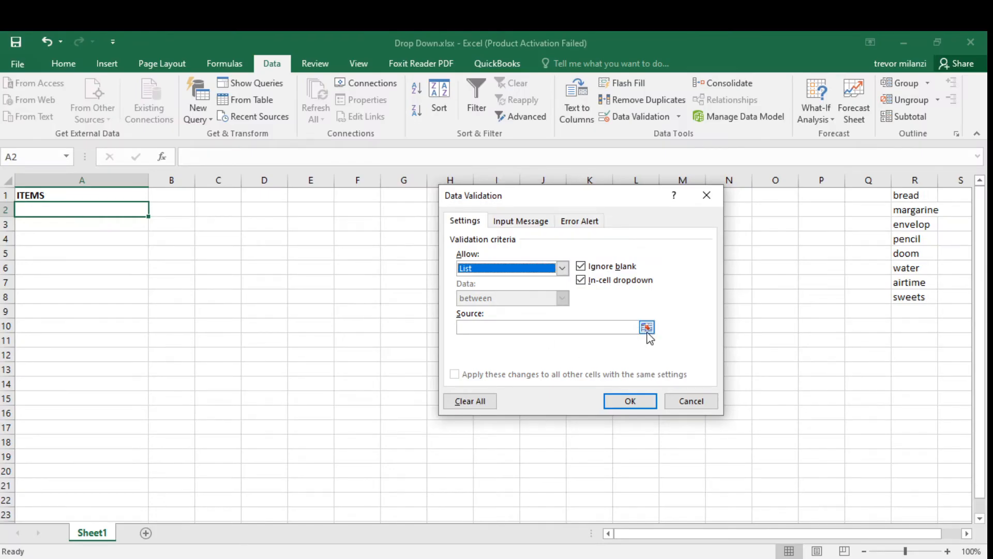
pyautogui.click(646, 327)
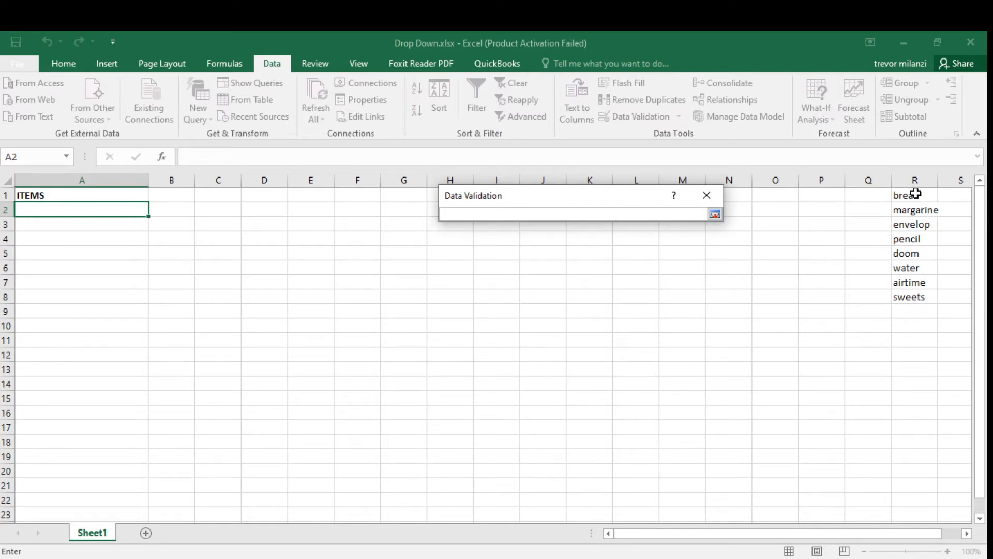
pyautogui.moveTo(914, 194); pyautogui.dragTo(913, 293)
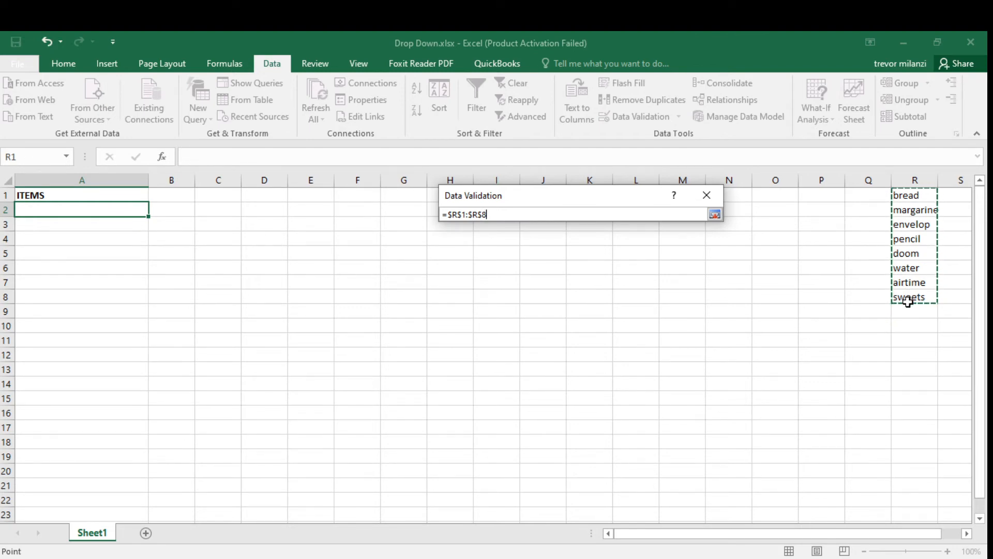
pyautogui.press('Return')
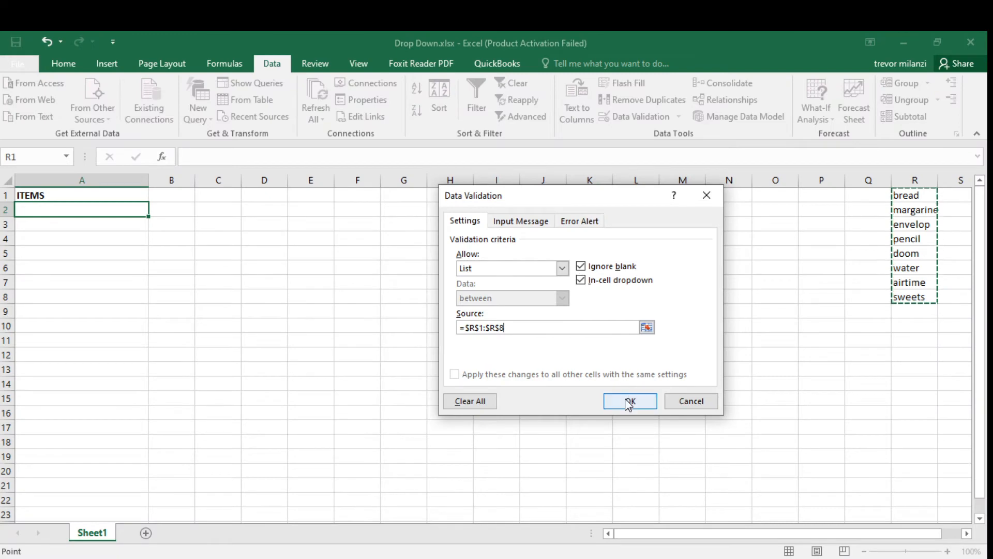
pyautogui.click(630, 401)
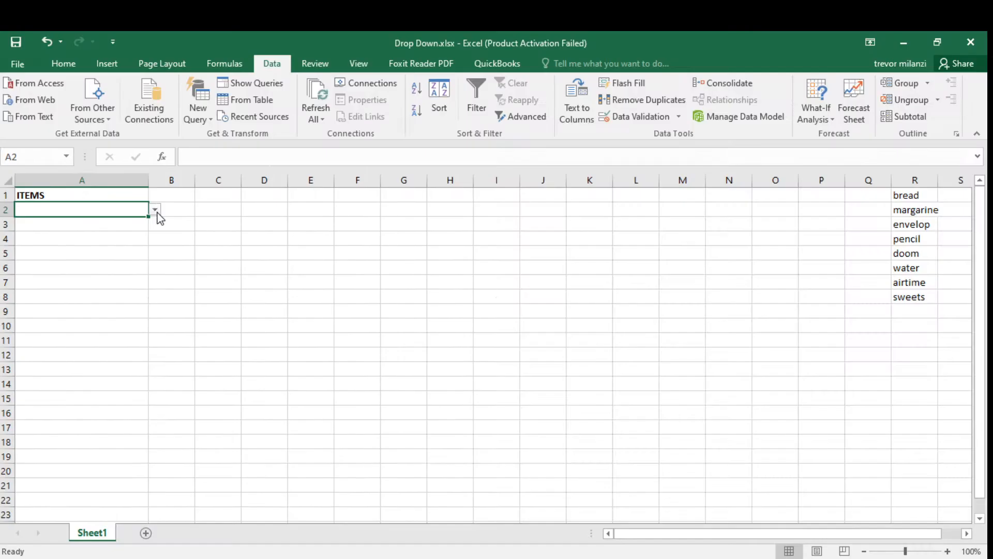
# Pick airtime from the dropdown list in cell A2.
pyautogui.click(155, 209)
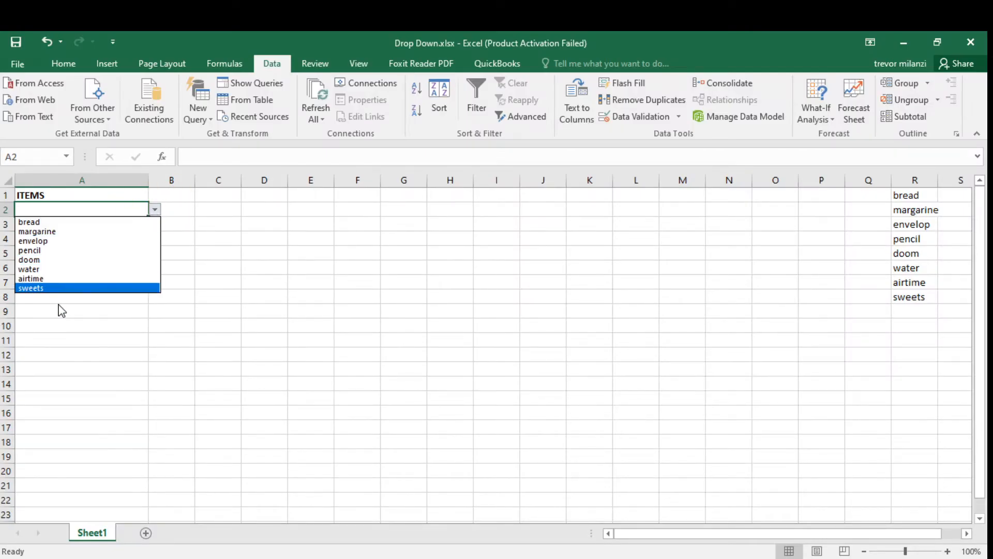
pyautogui.click(57, 280)
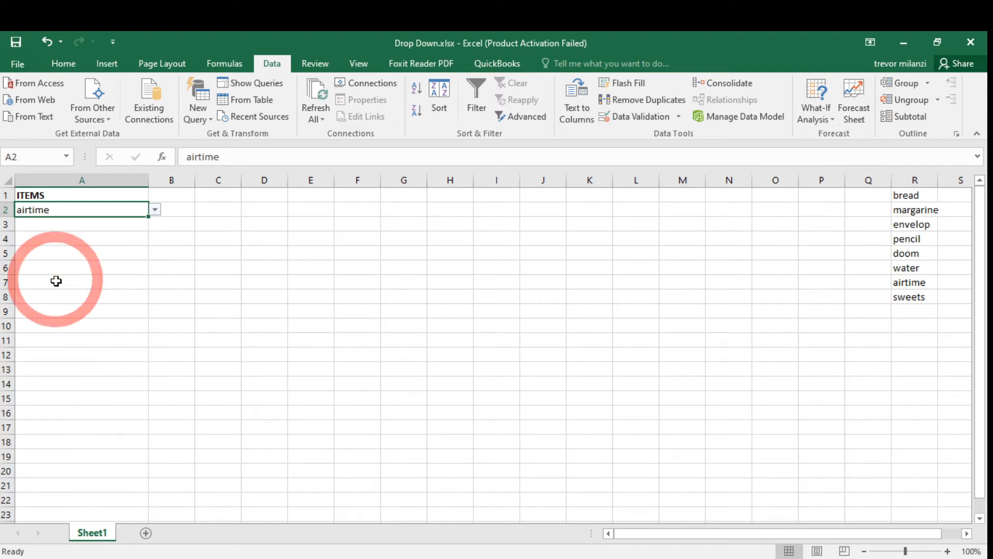
# Enter the header Quantity in cell B1.
pyautogui.click(89, 252)
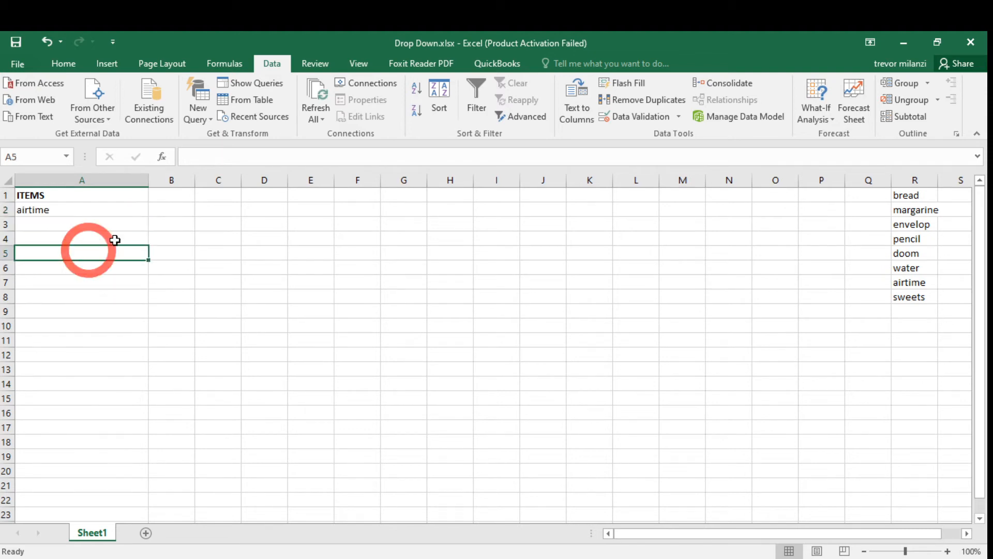
pyautogui.click(184, 181)
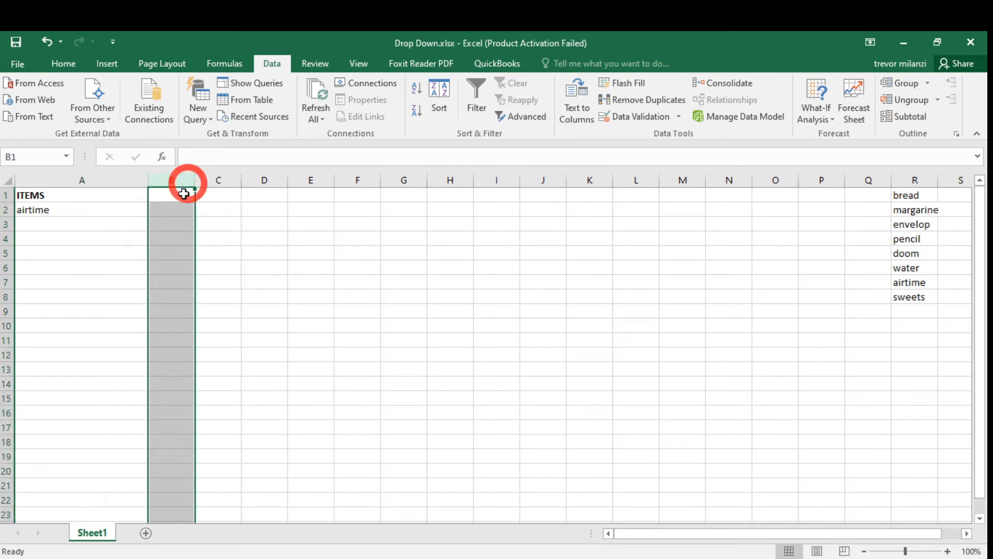
pyautogui.click(183, 194)
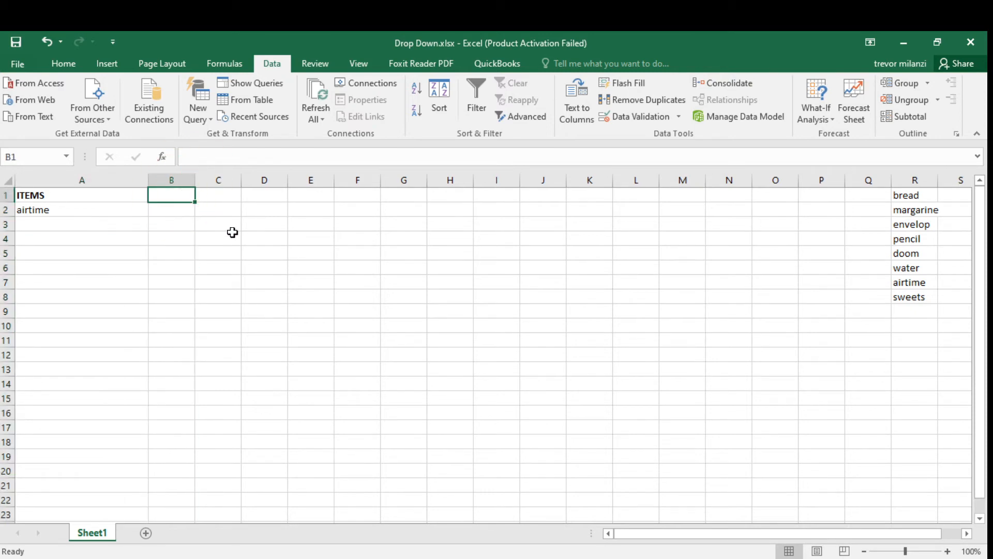
pyautogui.write('Quantity')
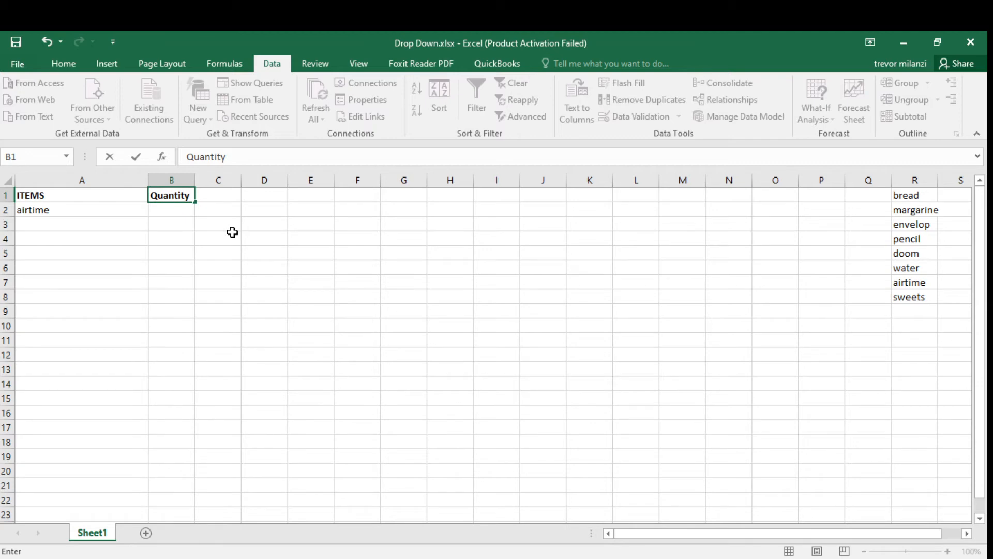
pyautogui.click(232, 232)
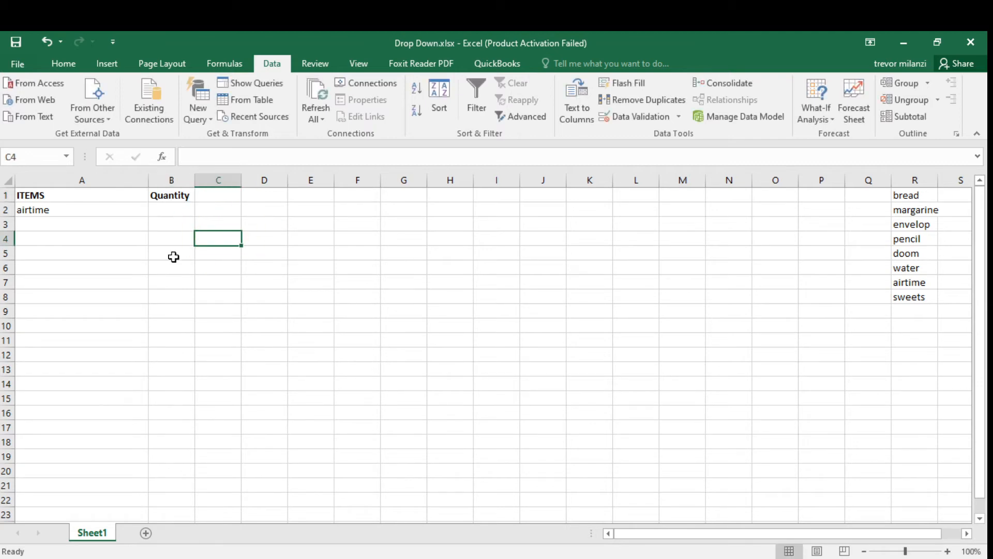
# Enter 2 in cell B2 and the header Price in cell C1.
pyautogui.click(165, 211)
pyautogui.write('2')
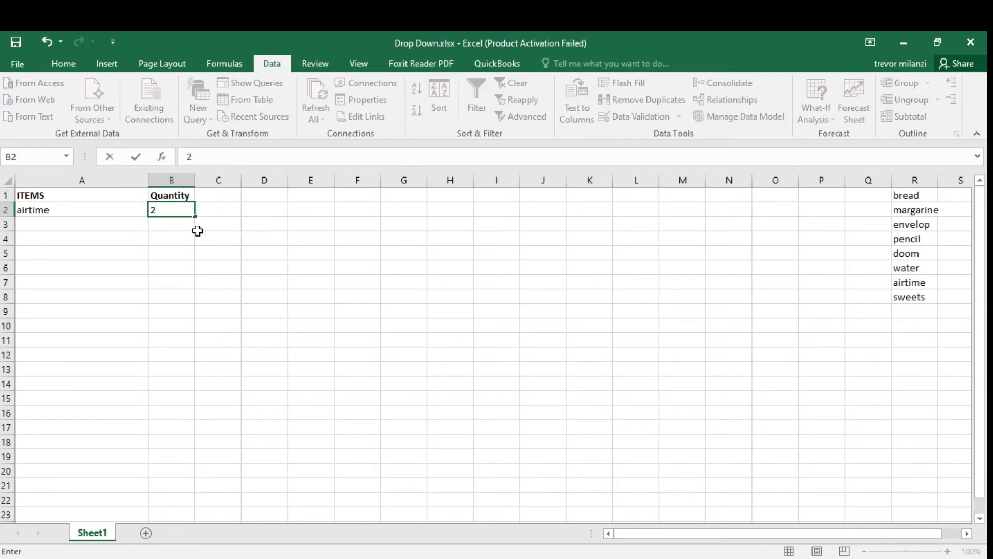
pyautogui.click(224, 199)
pyautogui.write('P')
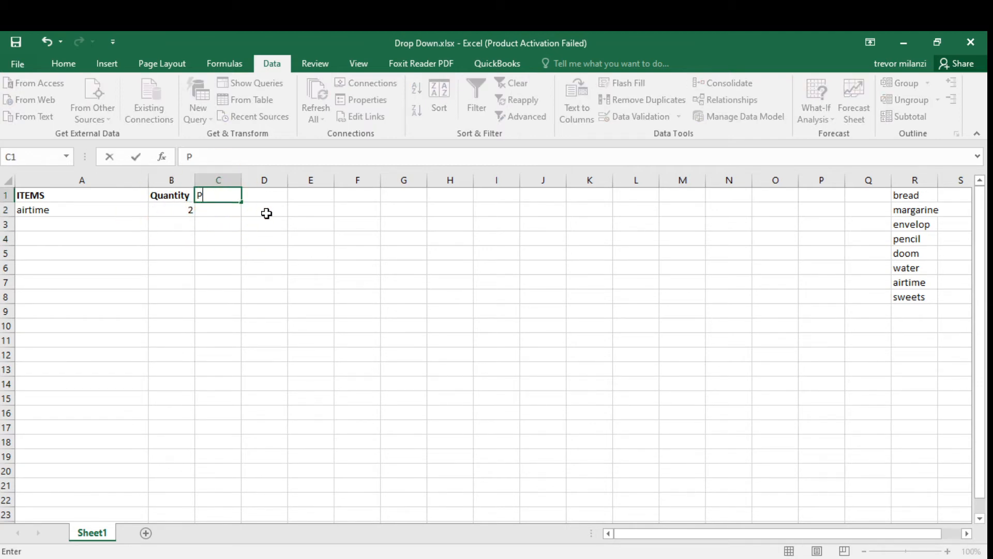
pyautogui.write('rice')
pyautogui.click(266, 213)
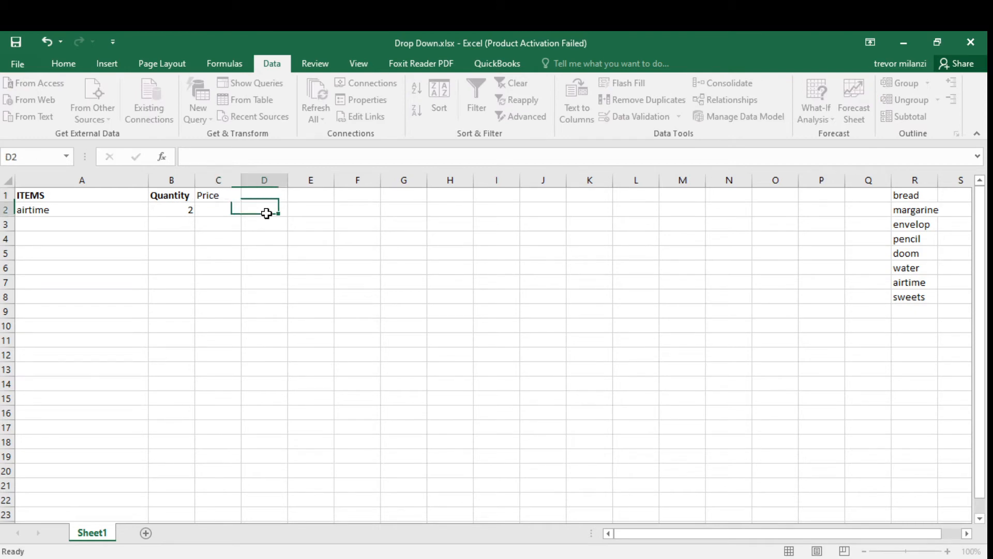
# Make the Price header in C1 bold.
pyautogui.click(223, 193)
pyautogui.hotkey('ctrl', 'b')
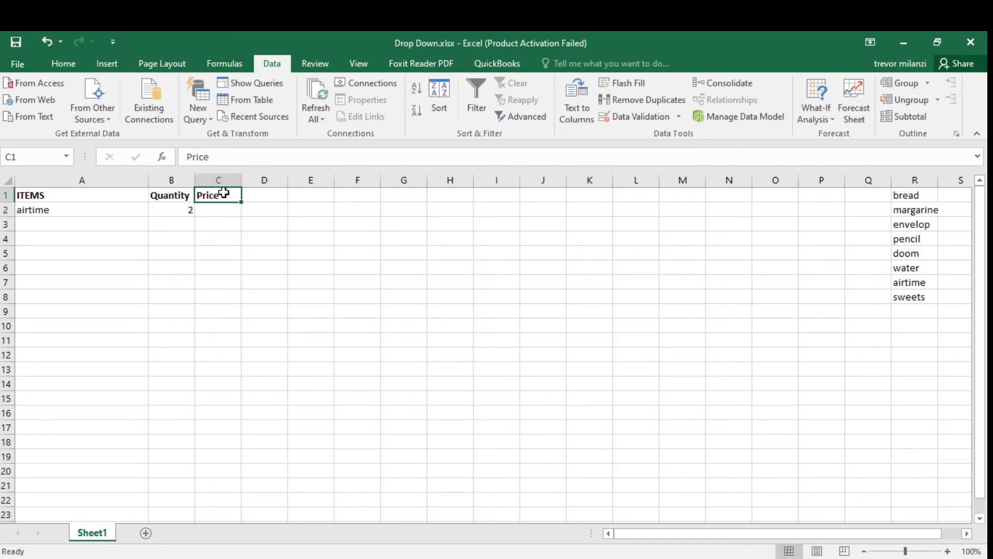
pyautogui.click(221, 207)
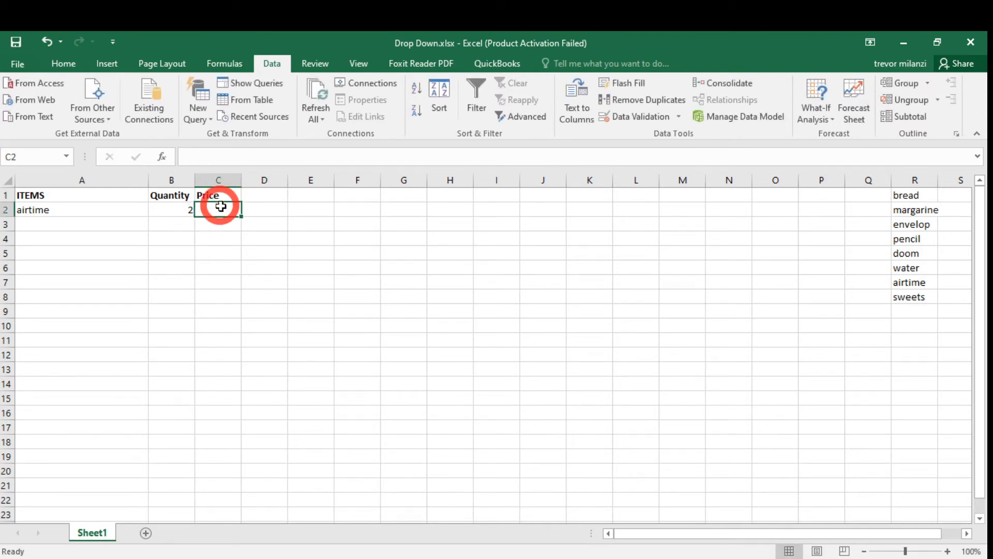
# Pick doom from the dropdown list in cell A2.
pyautogui.click(129, 212)
pyautogui.click(155, 210)
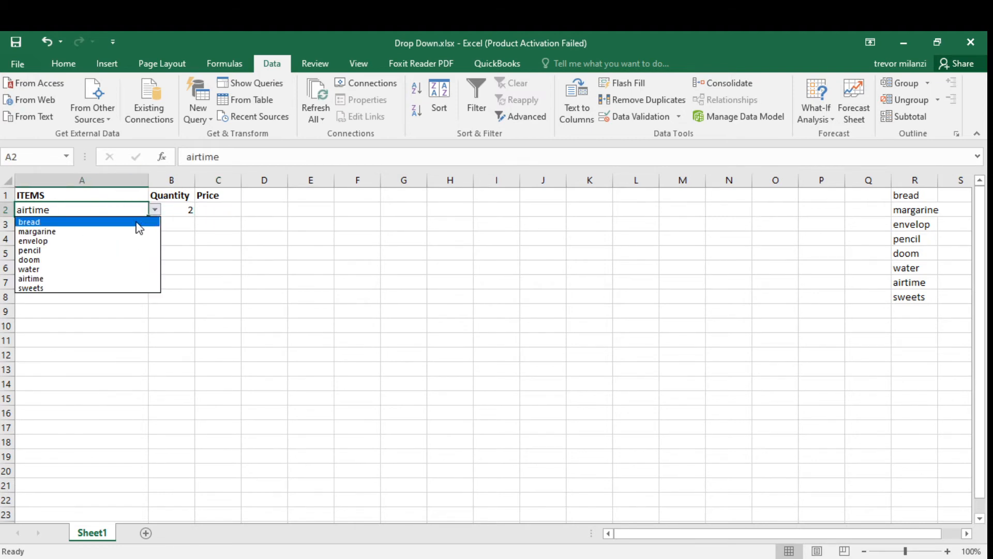
pyautogui.click(88, 261)
# Enter the price 880 in cell C2.
pyautogui.click(224, 209)
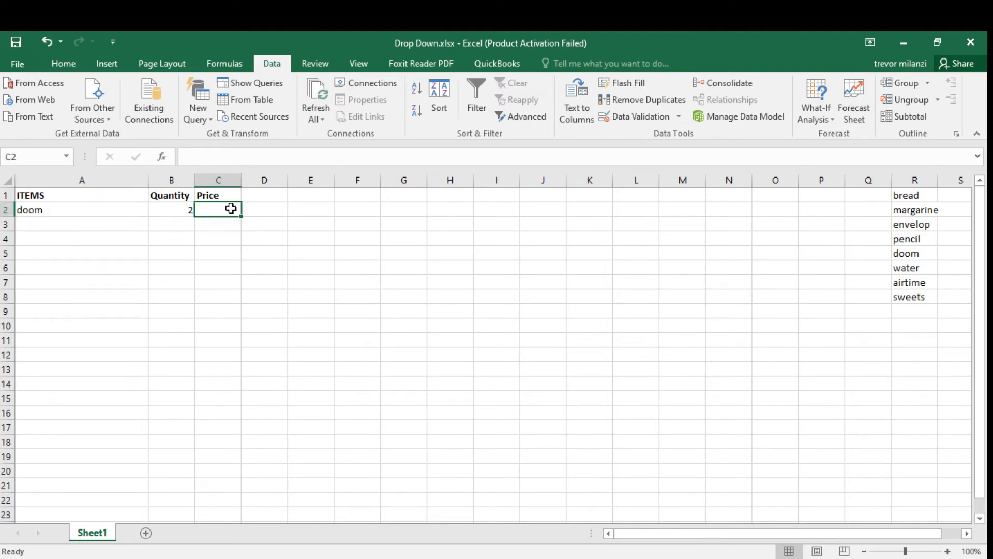
pyautogui.write('880')
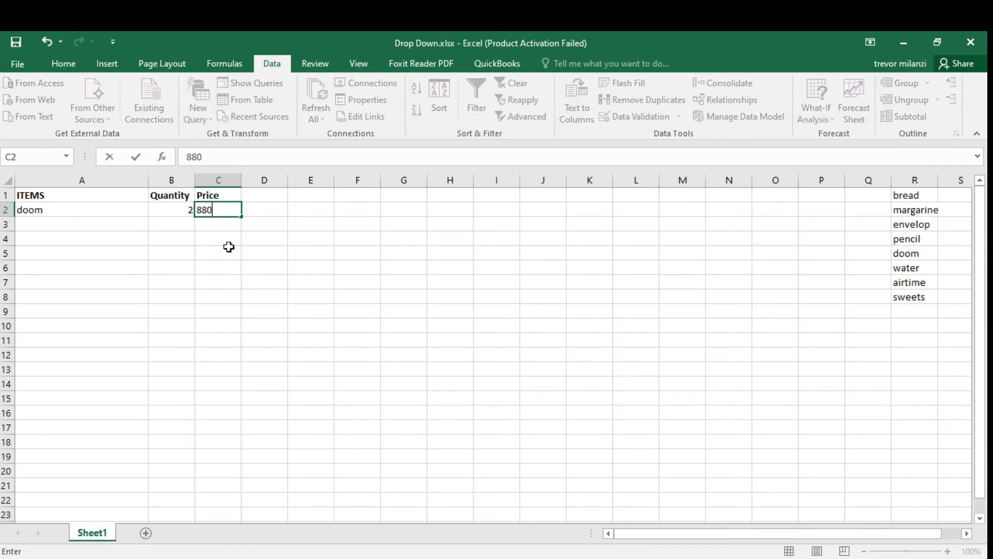
pyautogui.click(228, 246)
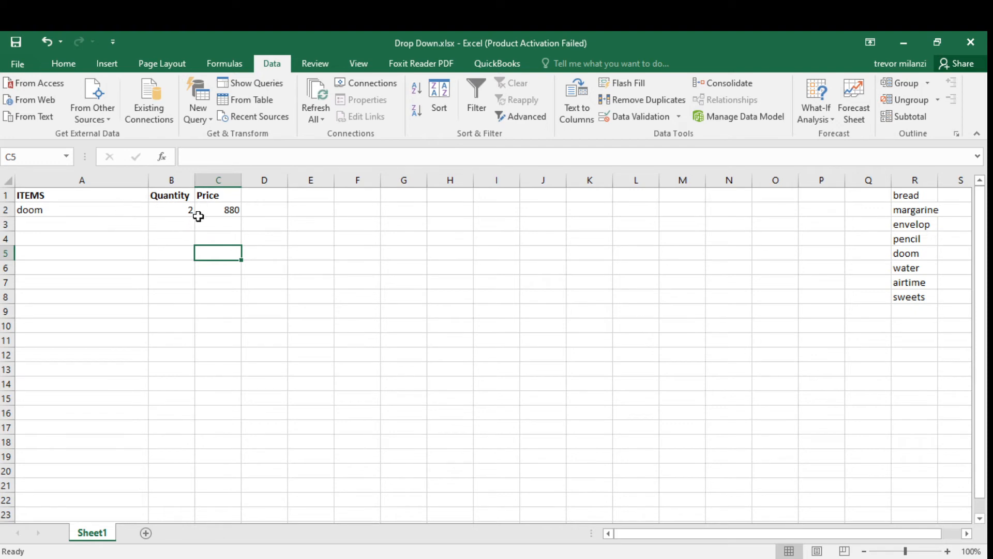
# Clear the selected item from cell A2, leaving its dropdown in place.
pyautogui.click(33, 212)
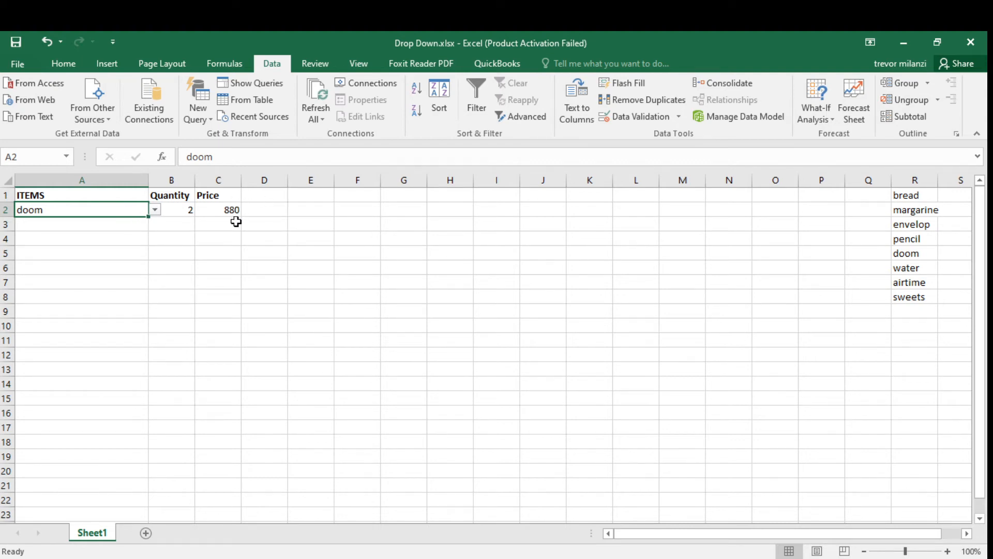
pyautogui.click(77, 239)
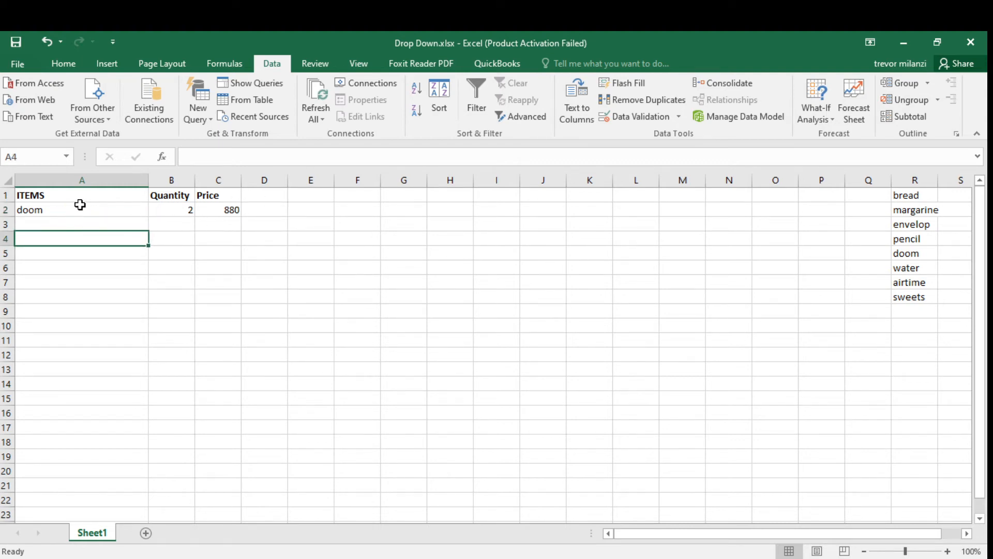
pyautogui.click(81, 206)
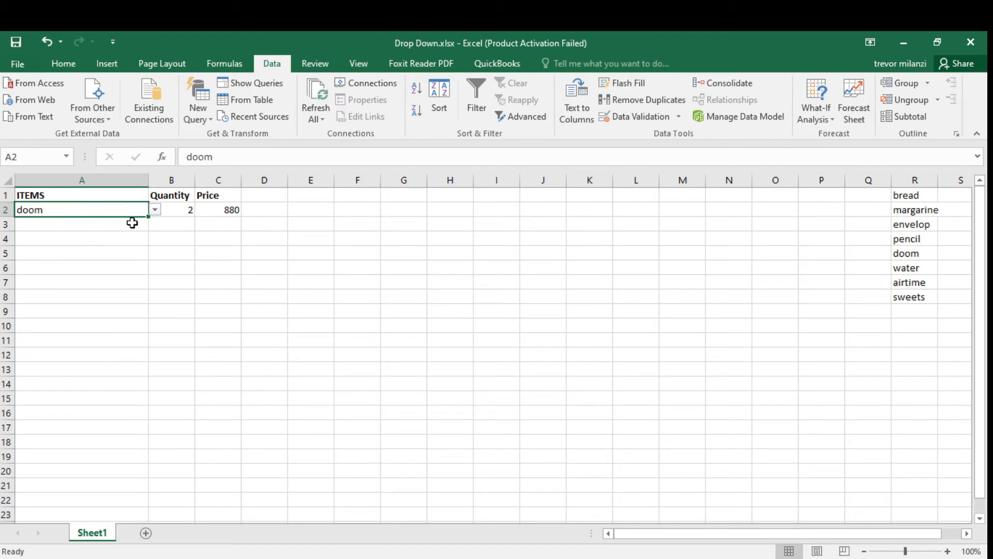
pyautogui.click(118, 230)
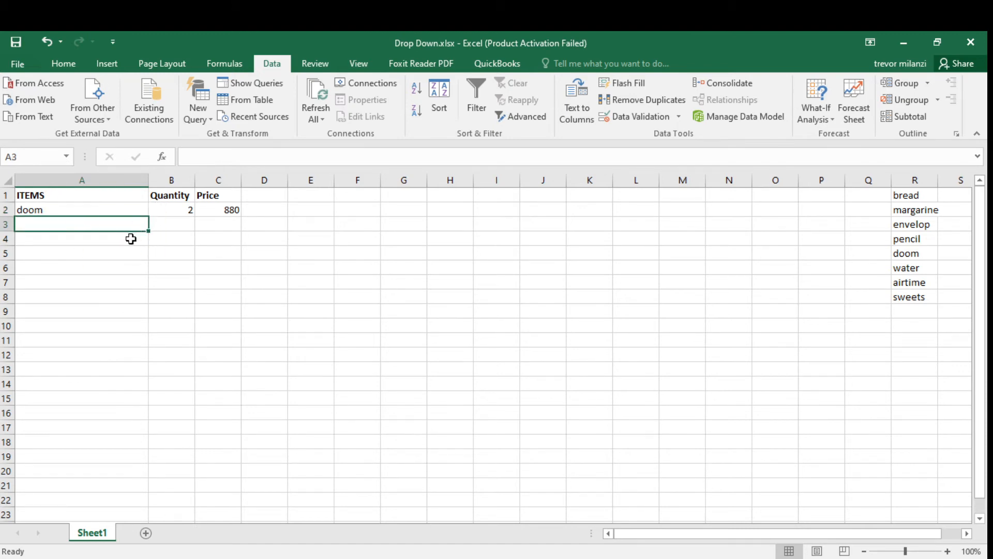
pyautogui.click(73, 238)
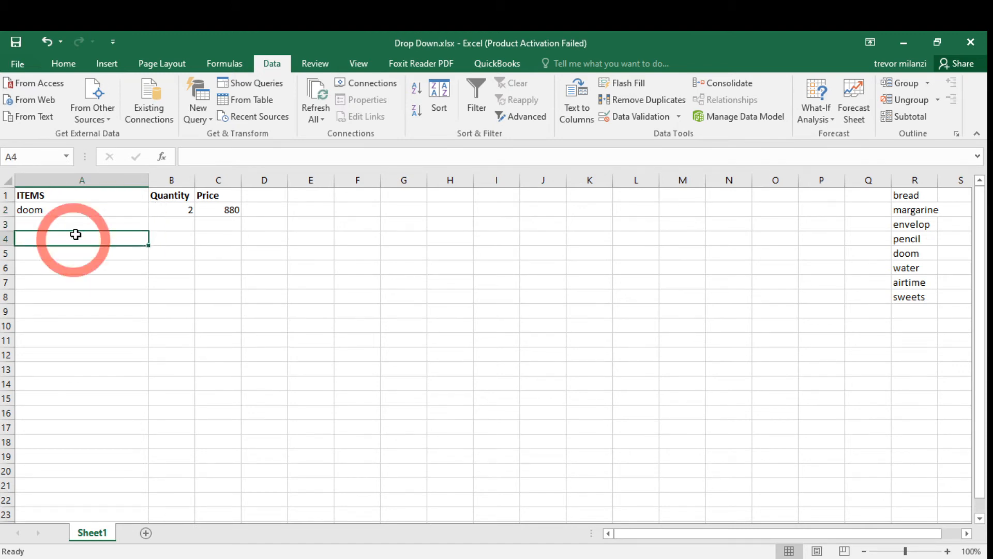
pyautogui.click(75, 226)
pyautogui.click(73, 237)
pyautogui.click(70, 251)
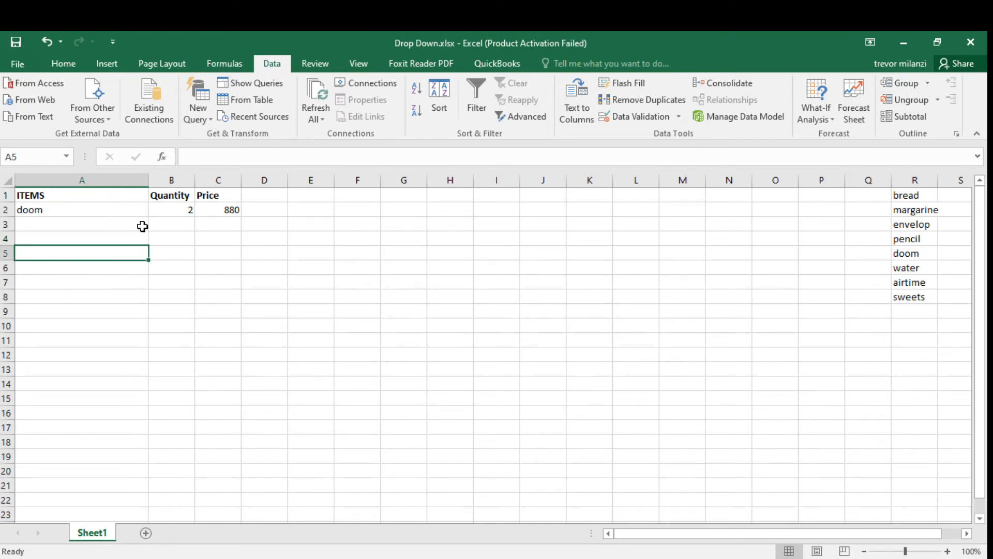
pyautogui.click(132, 209)
pyautogui.click(113, 226)
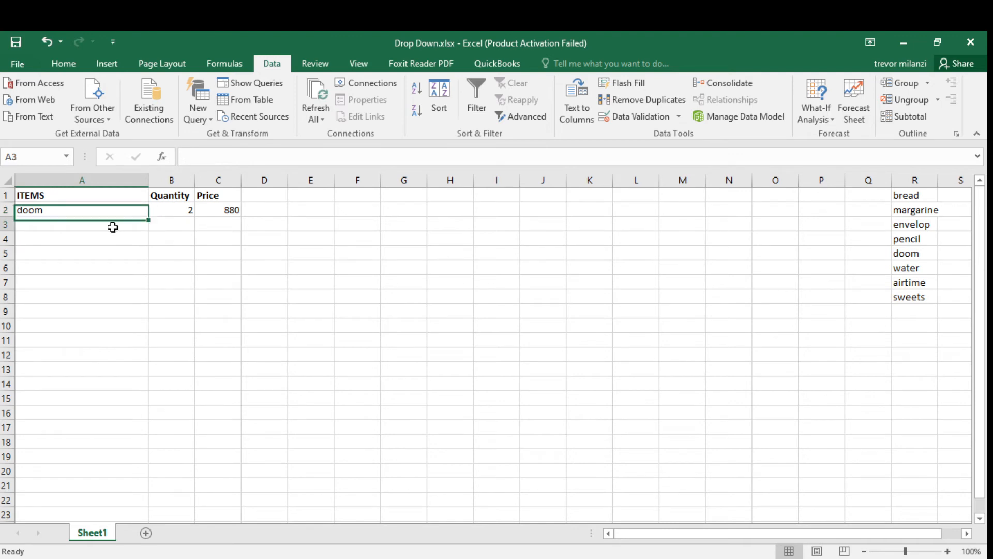
pyautogui.click(57, 212)
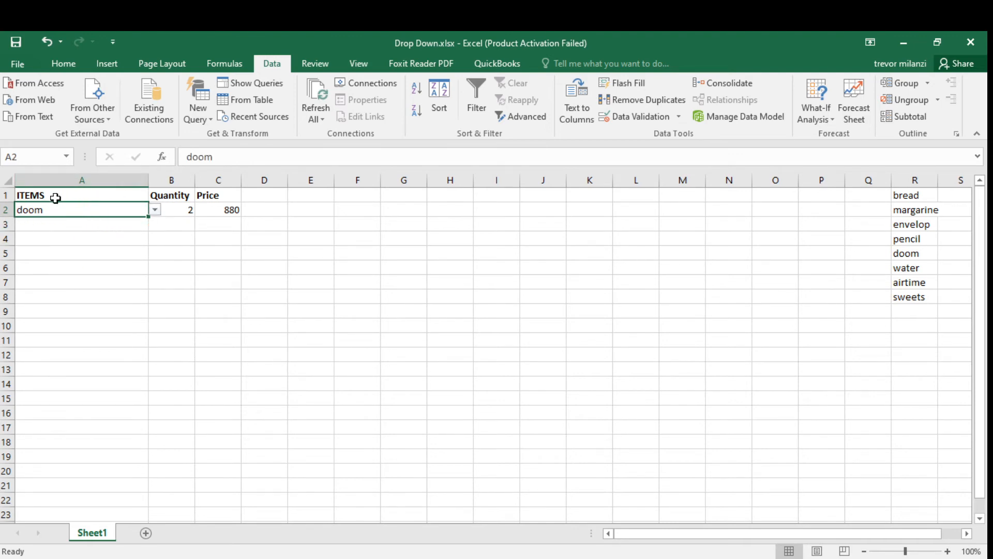
pyautogui.press('Delete')
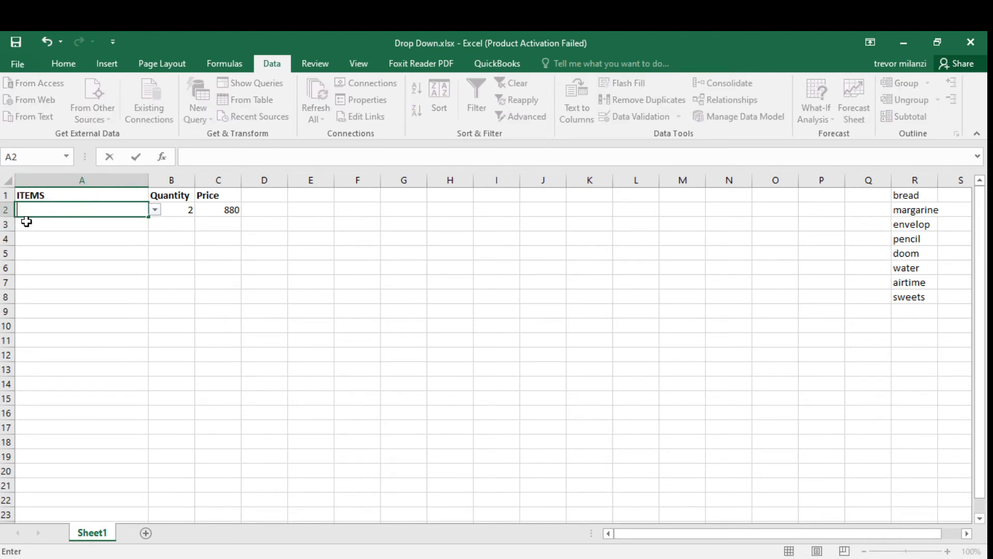
# Fill the dropdown validation from A2 down through A16.
pyautogui.click(40, 235)
pyautogui.click(44, 212)
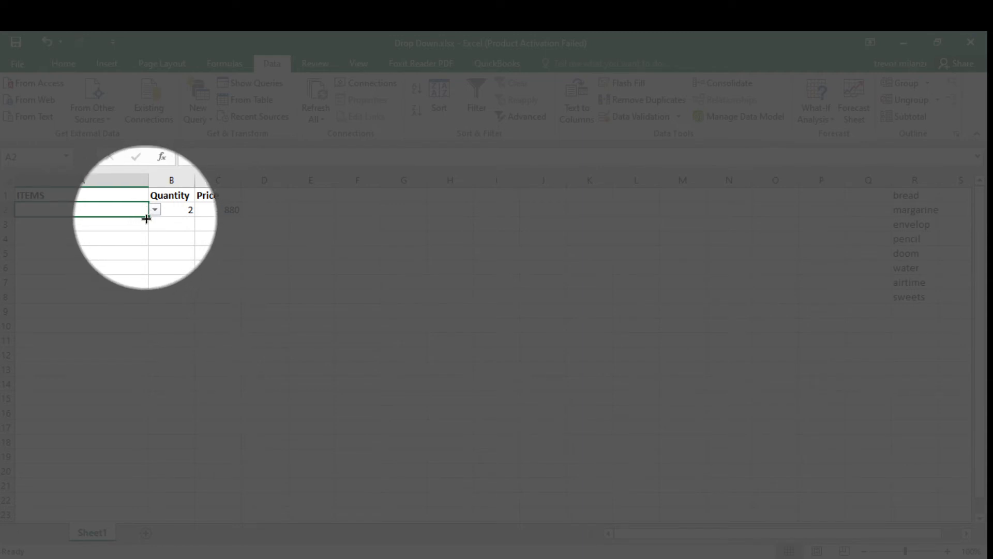
pyautogui.moveTo(146, 219); pyautogui.dragTo(141, 414)
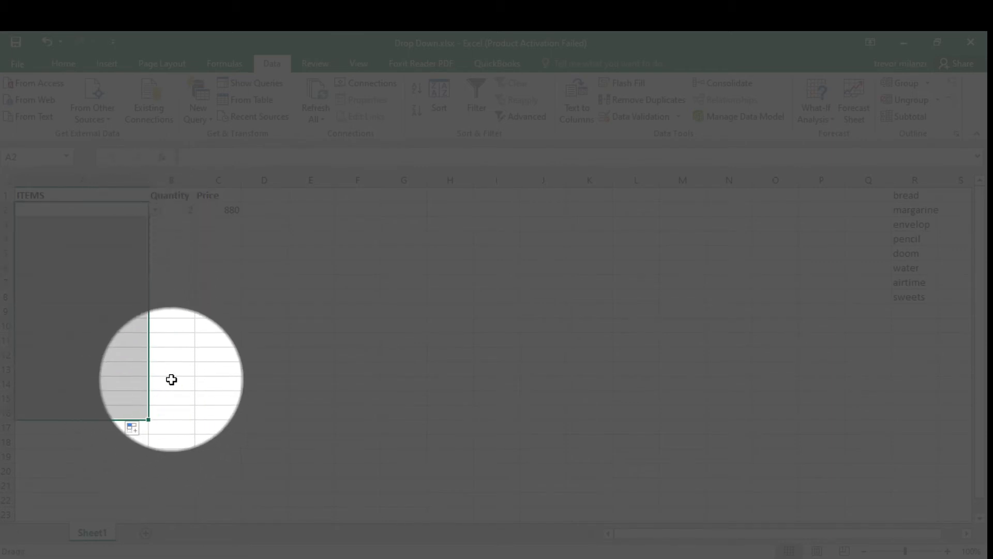
pyautogui.click(169, 382)
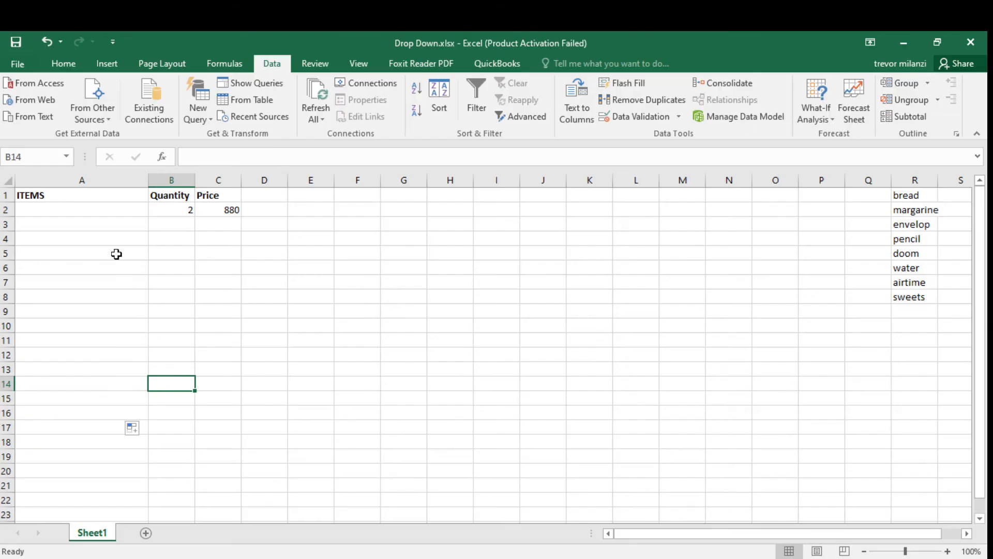
# Pick bread from the dropdown list in cell A5.
pyautogui.click(116, 254)
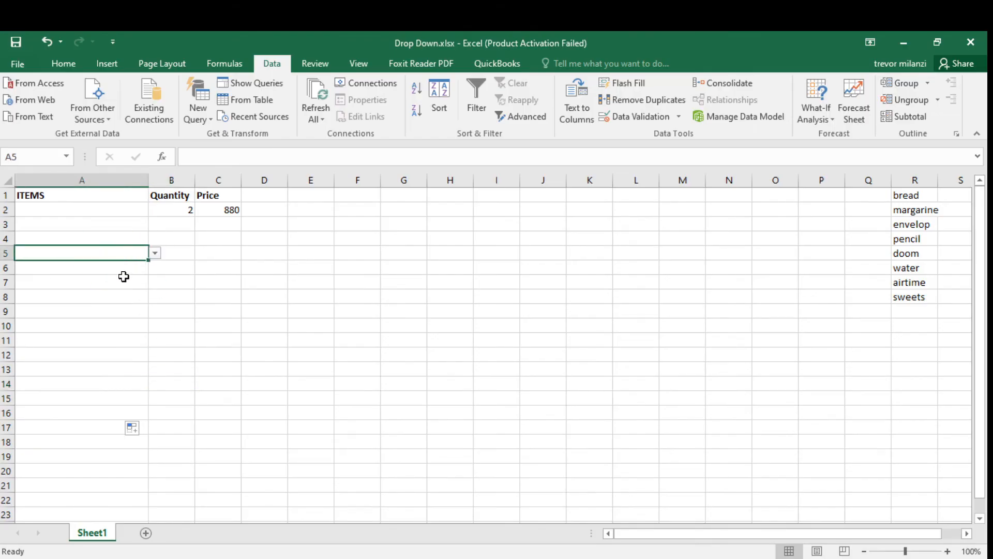
pyautogui.click(155, 253)
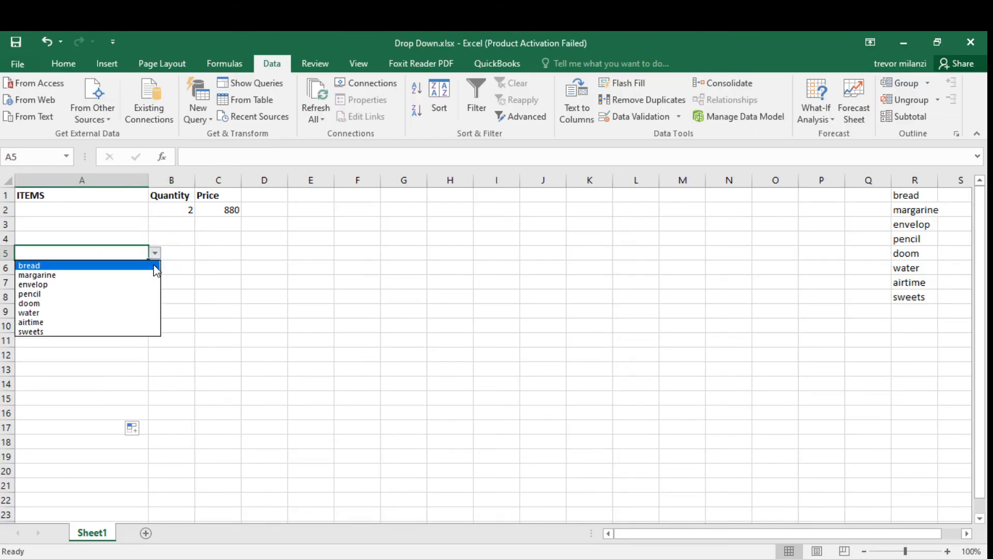
pyautogui.click(108, 265)
pyautogui.click(157, 307)
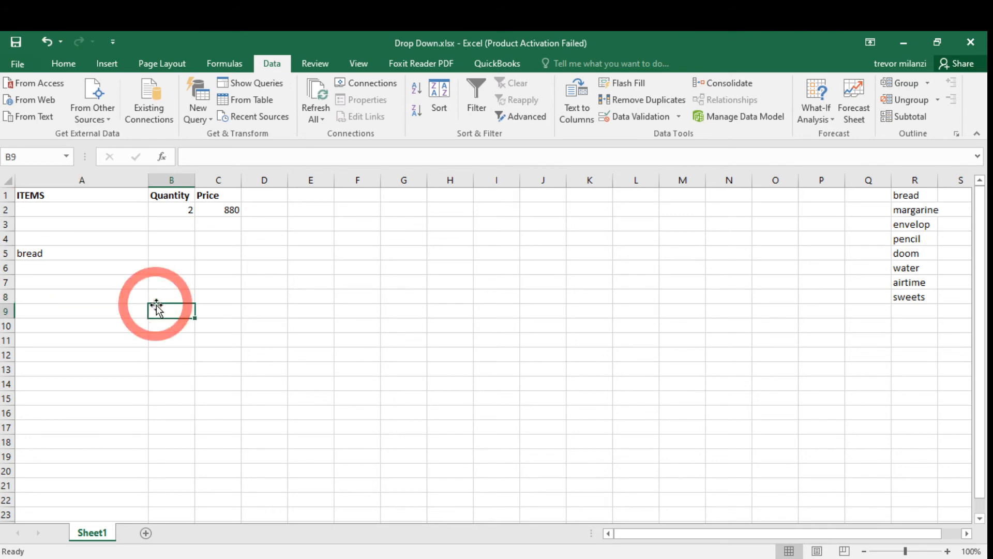
# Pick margarine from the dropdown list in cell A6.
pyautogui.click(98, 323)
pyautogui.click(88, 269)
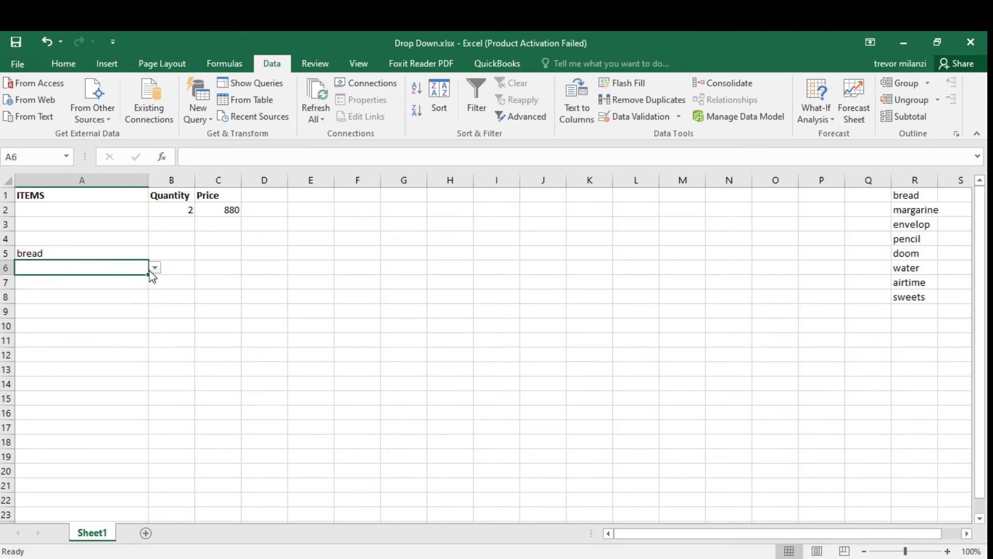
pyautogui.click(155, 267)
pyautogui.click(77, 288)
# Pick airtime from the dropdown list in cell A10.
pyautogui.click(117, 325)
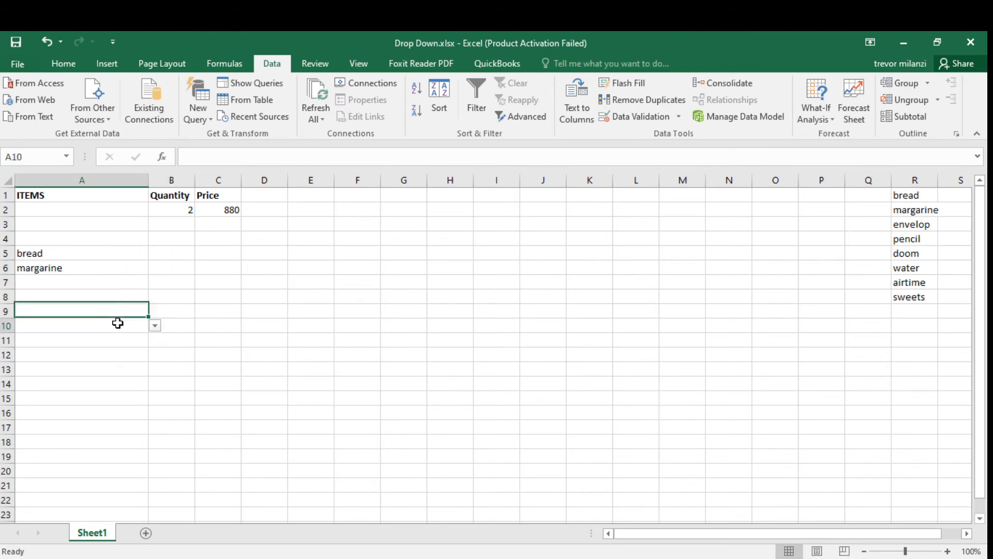
pyautogui.click(155, 323)
pyautogui.click(85, 393)
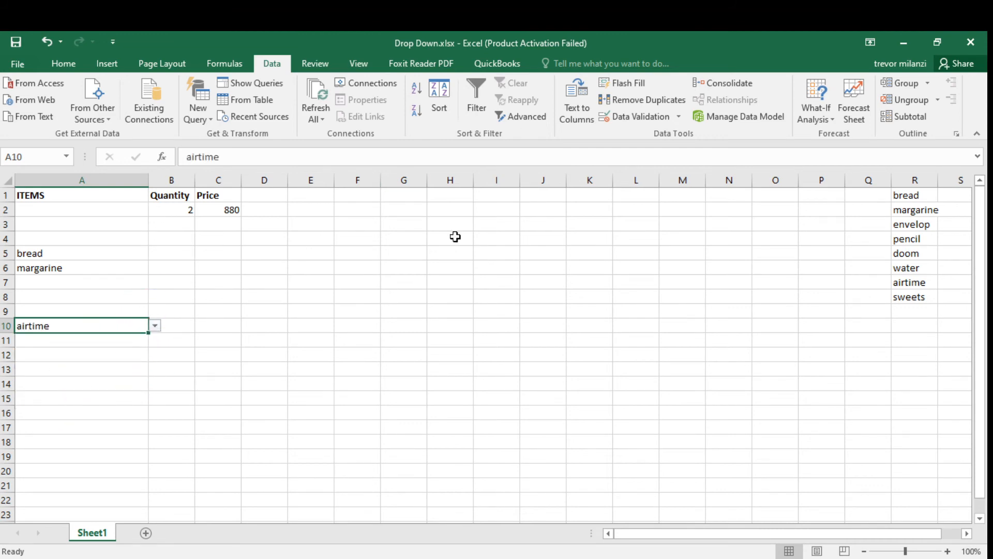
pyautogui.click(917, 210)
pyautogui.moveTo(918, 216); pyautogui.dragTo(917, 245)
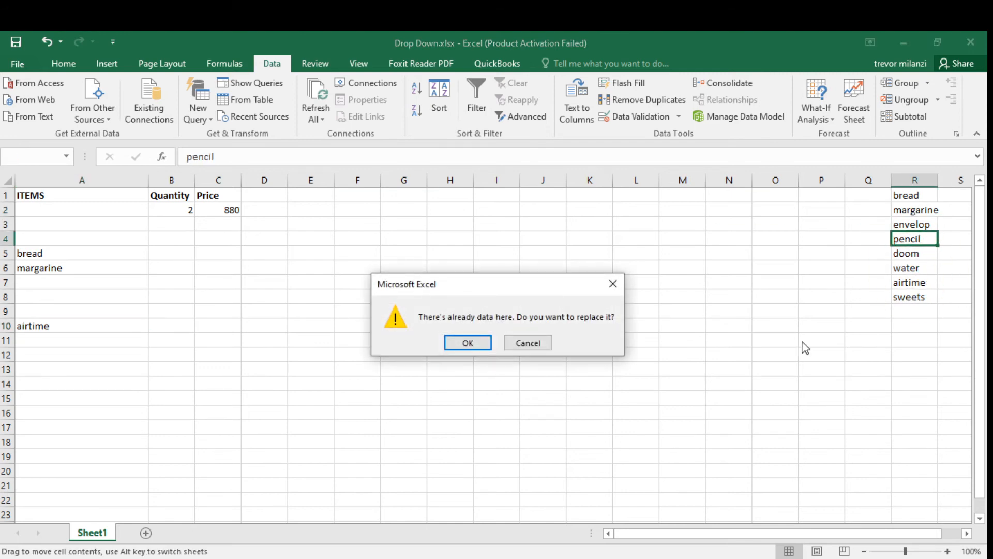
pyautogui.click(546, 342)
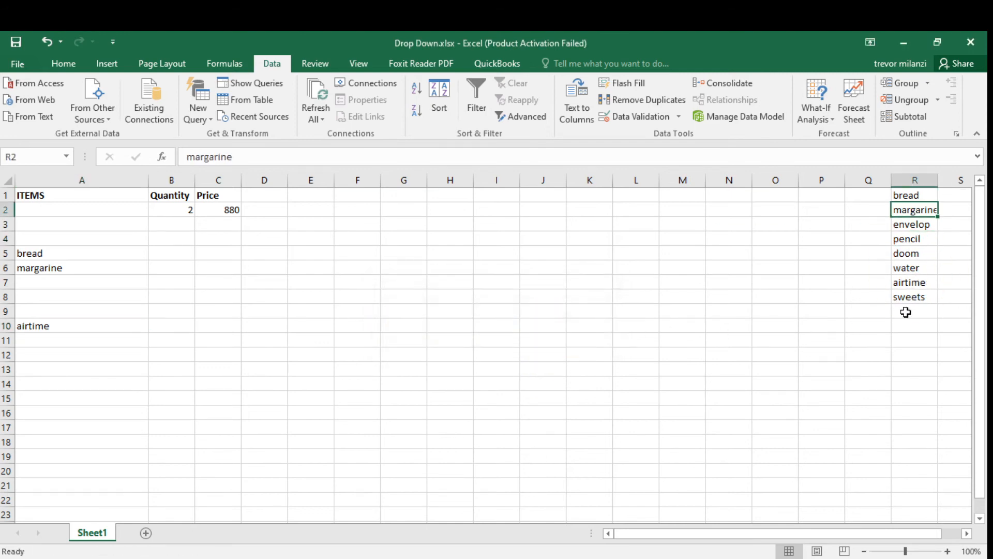
pyautogui.moveTo(904, 310); pyautogui.dragTo(913, 334)
pyautogui.click(895, 365)
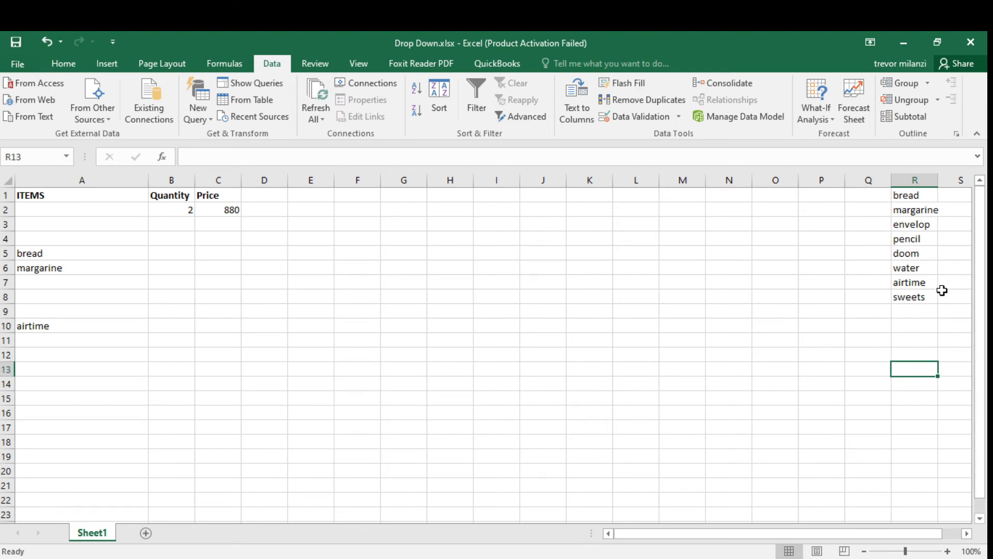
pyautogui.click(905, 323)
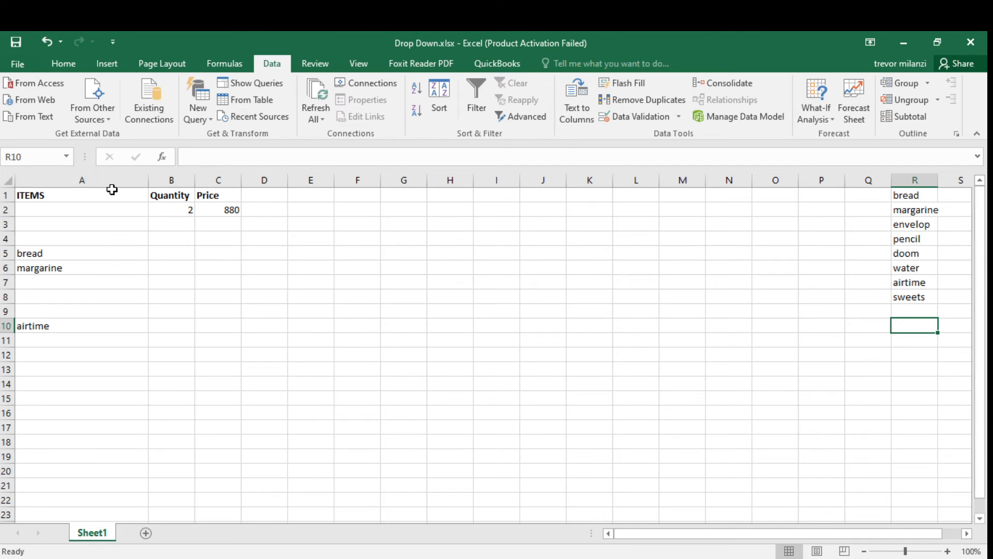
# Insert a new blank column before the ITEMS column.
pyautogui.click(105, 222)
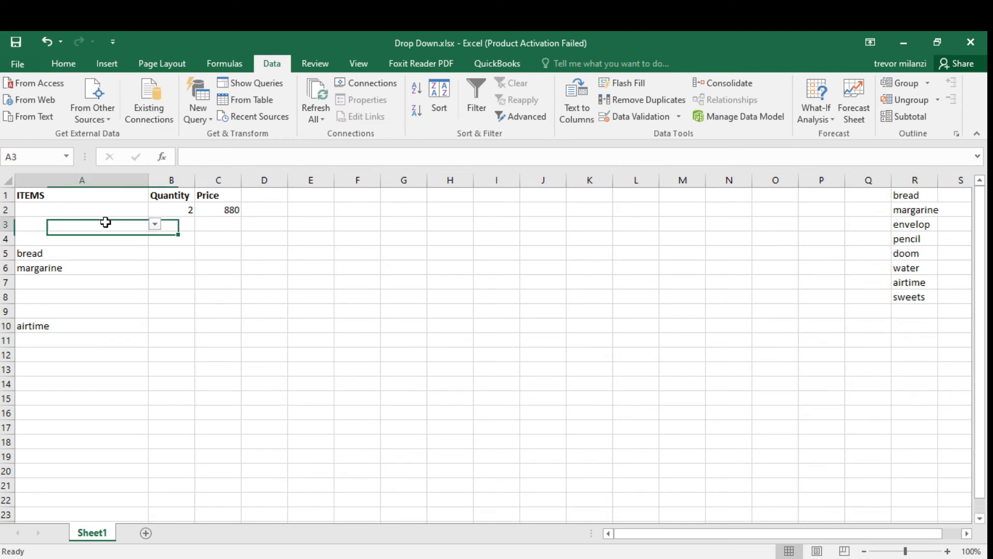
pyautogui.click(138, 205)
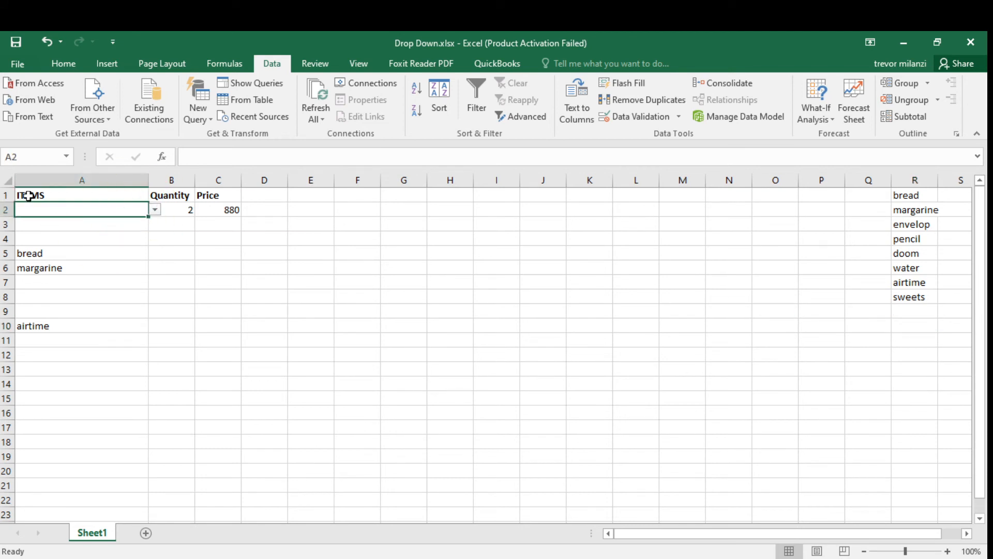
pyautogui.click(50, 176)
pyautogui.rightClick(50, 176)
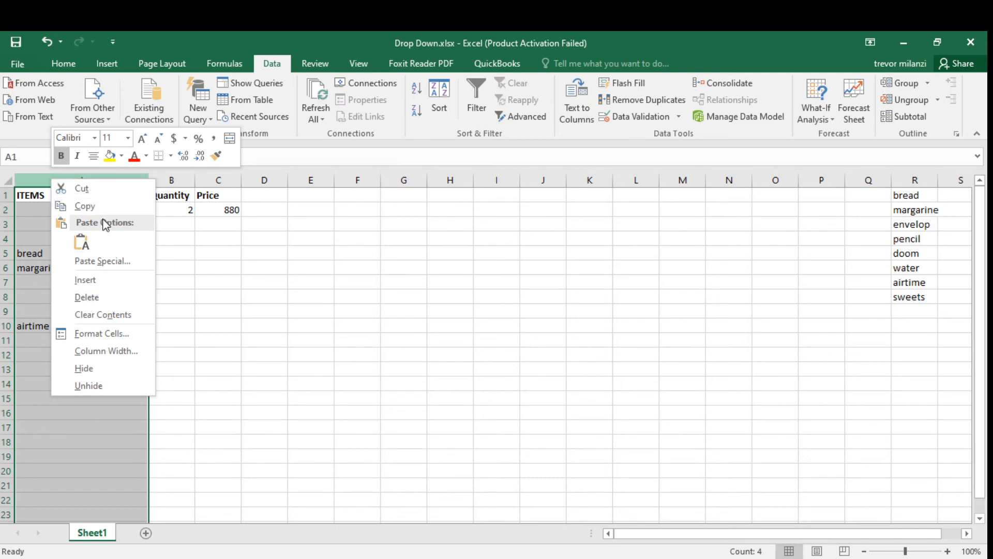
pyautogui.click(82, 277)
# Enter the header Date in A1 and the date 11-Feb-20 in A2.
pyautogui.click(38, 195)
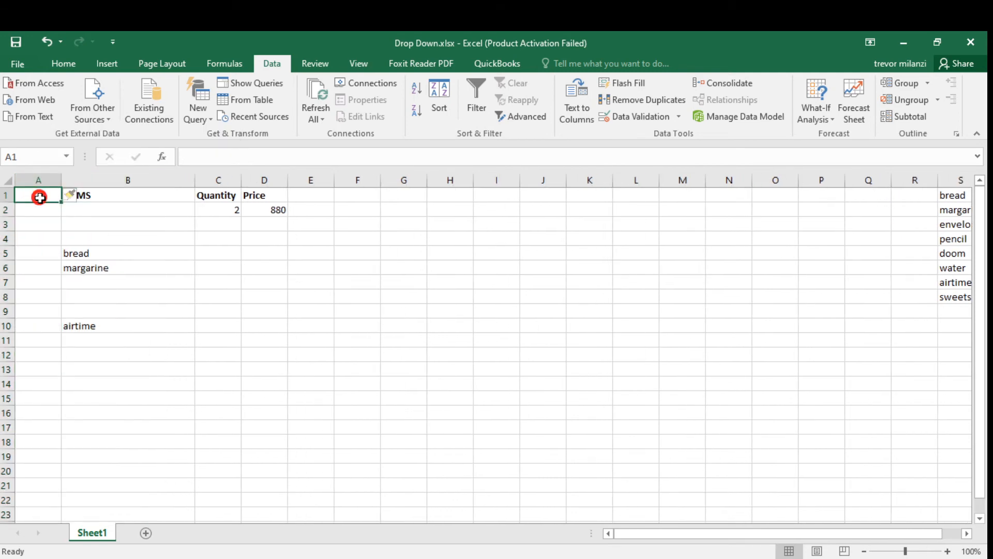
pyautogui.write('Da')
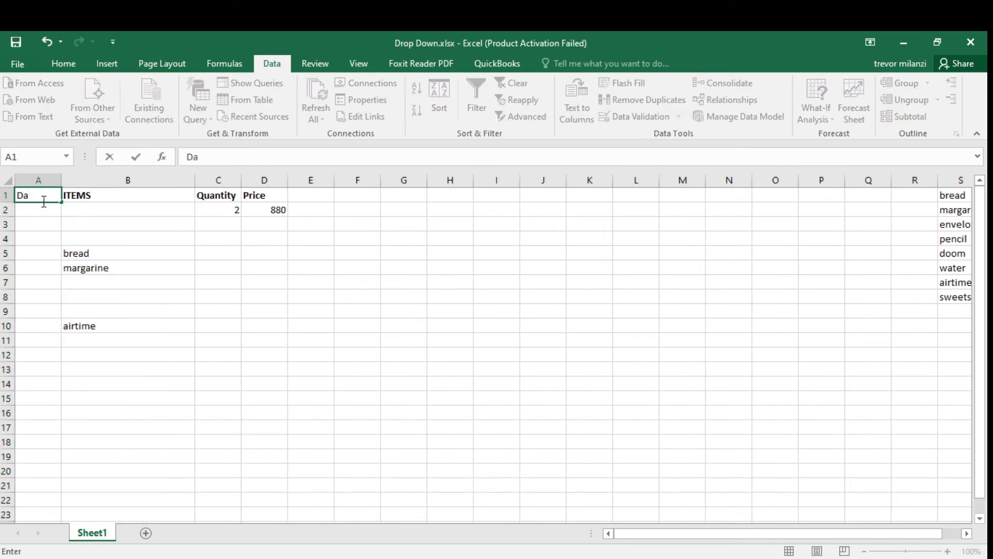
pyautogui.write('te')
pyautogui.click(47, 208)
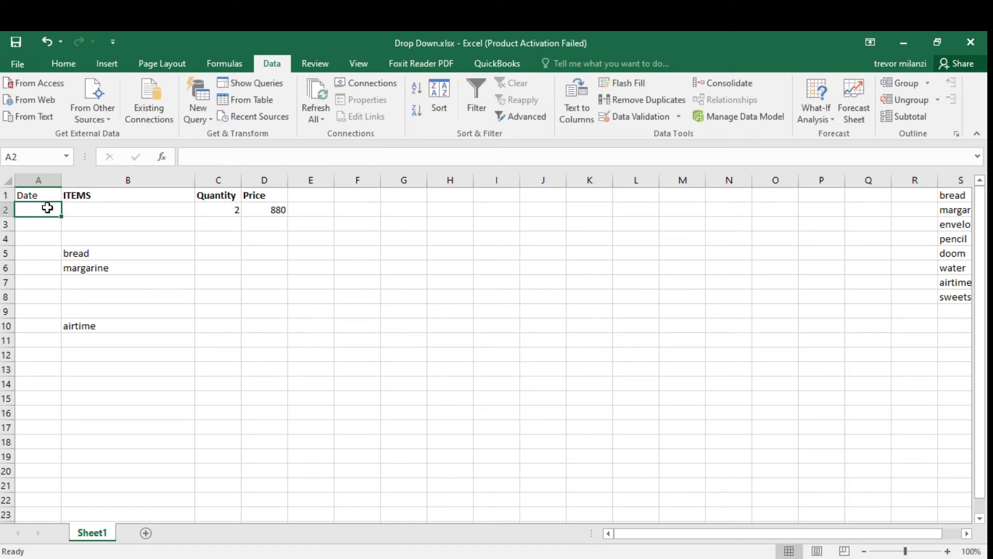
pyautogui.write('11 feb 2020')
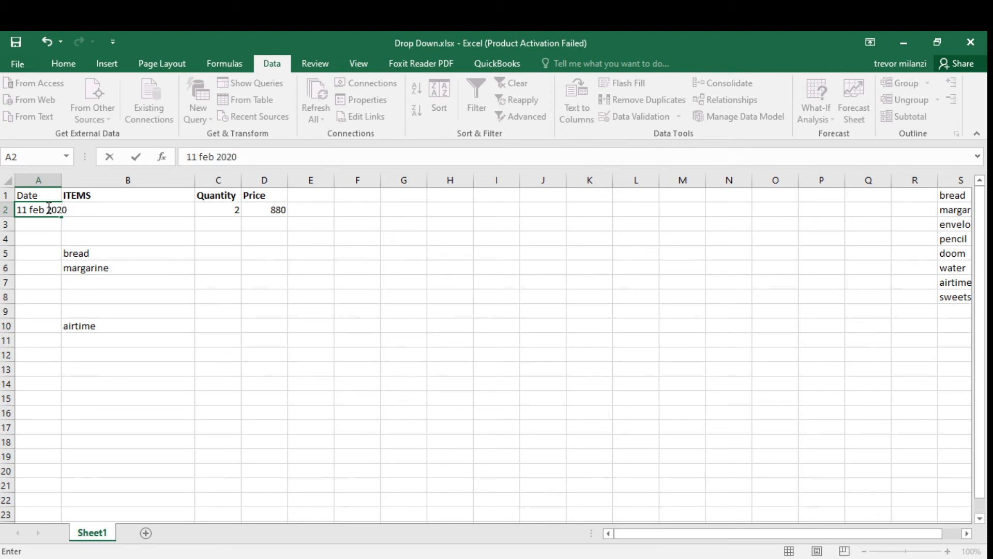
pyautogui.press('Return')
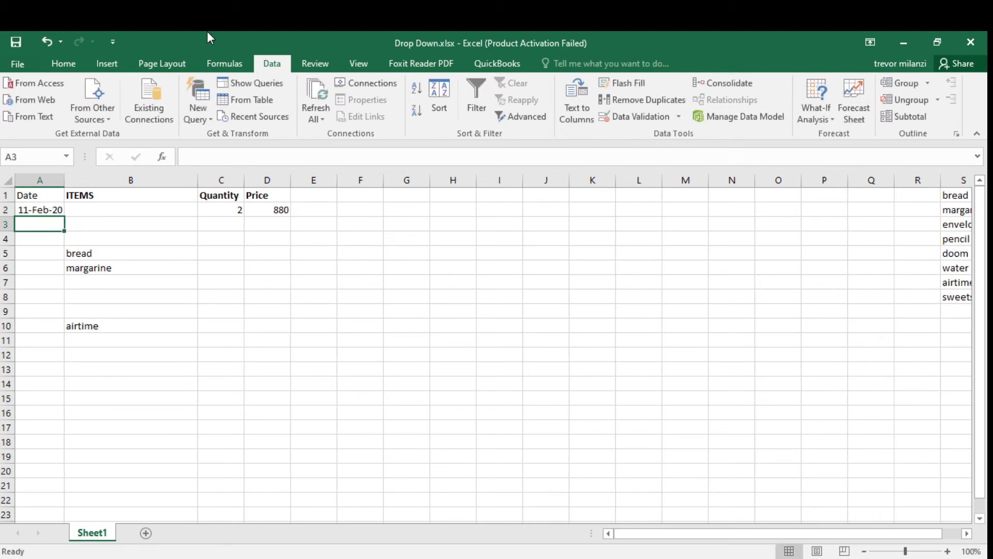
# Pick margarine from the dropdown list in cell B2.
pyautogui.click(97, 212)
pyautogui.click(211, 208)
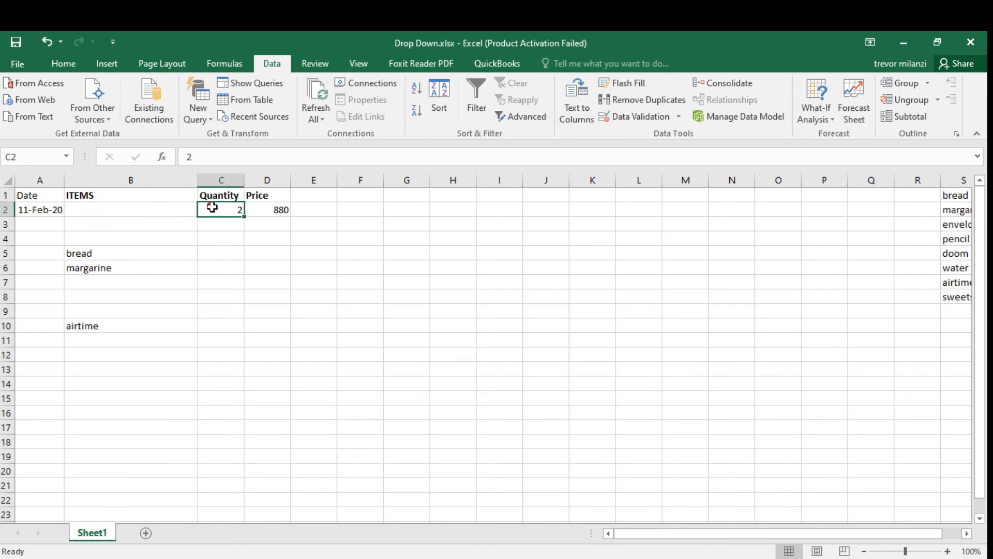
pyautogui.click(191, 208)
pyautogui.click(205, 210)
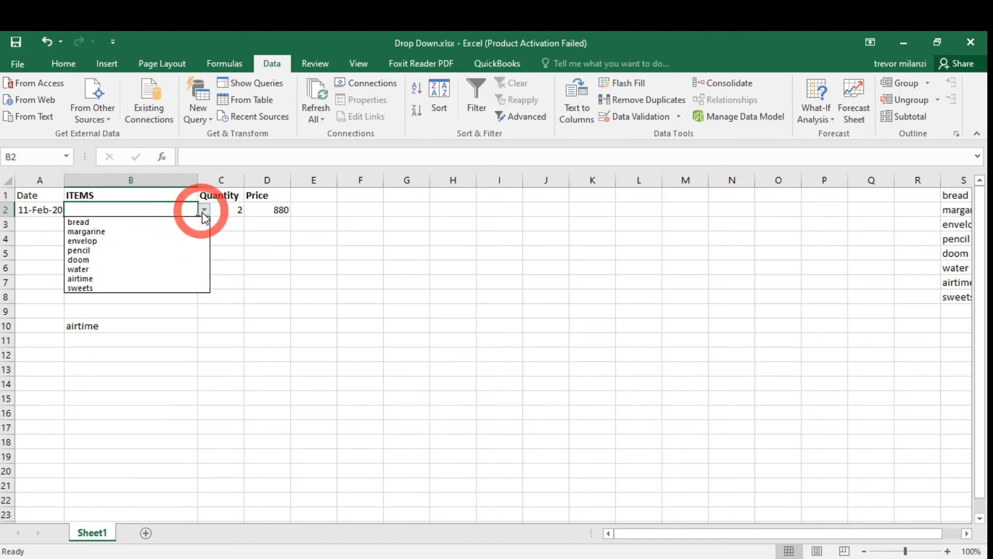
pyautogui.click(107, 236)
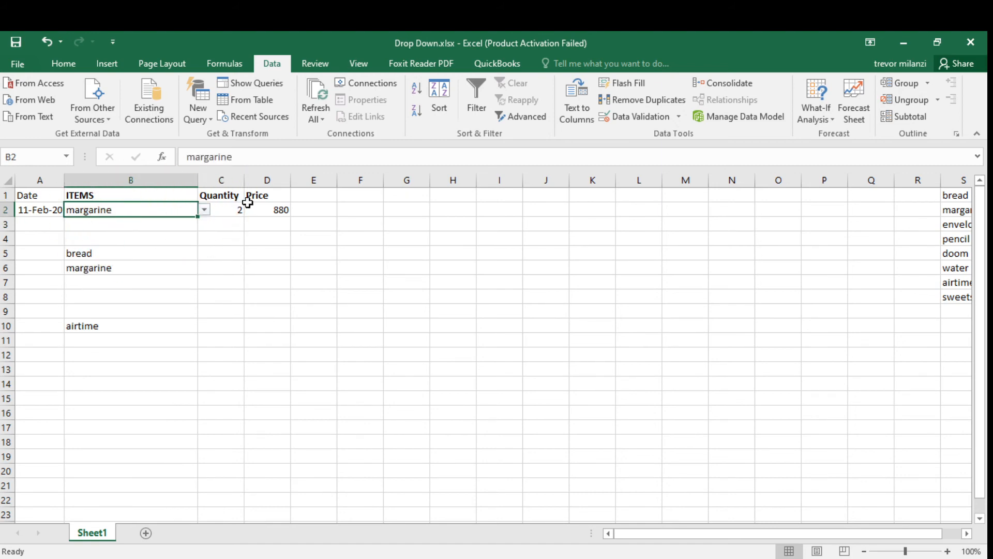
# Add the column headers cost and profit in E1 and F1.
pyautogui.click(217, 212)
pyautogui.click(253, 211)
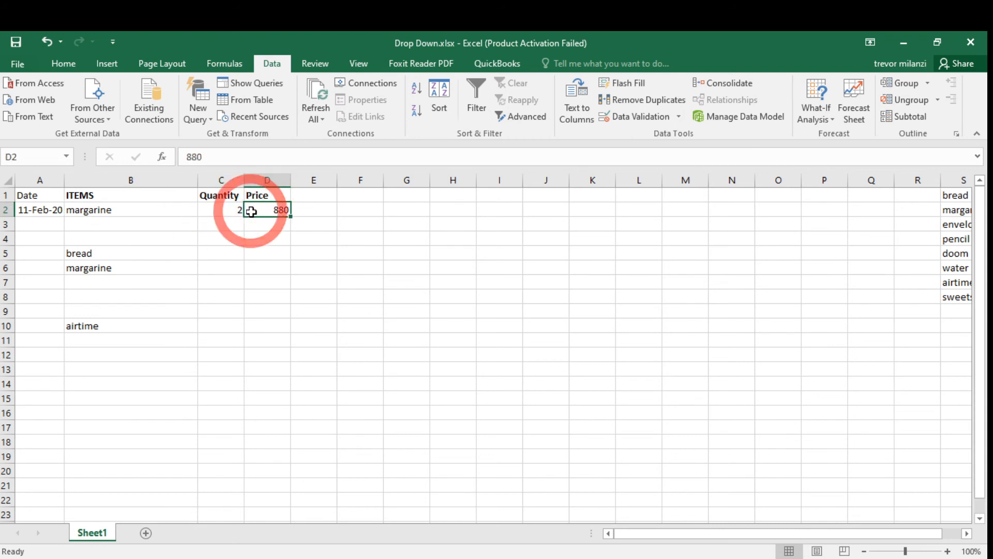
pyautogui.click(297, 194)
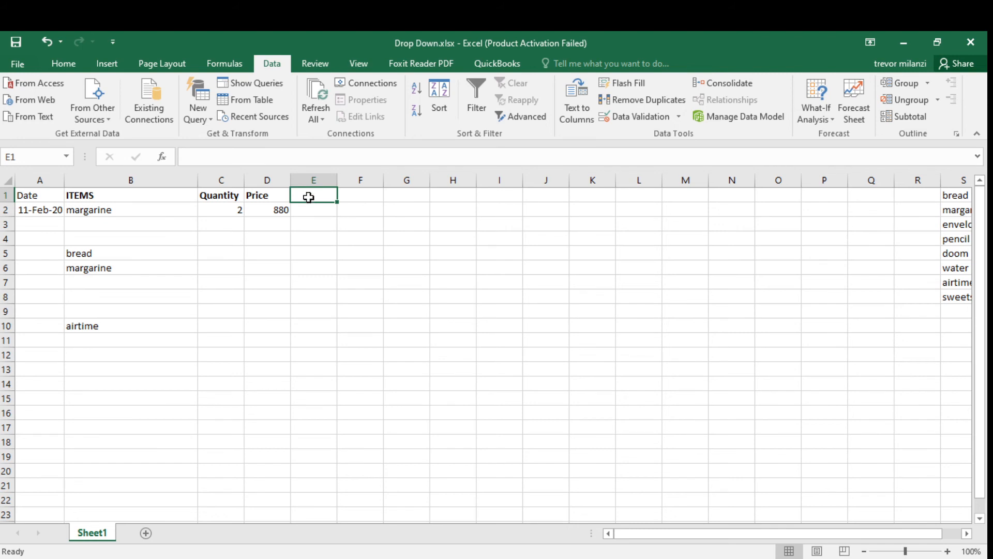
pyautogui.write('cost')
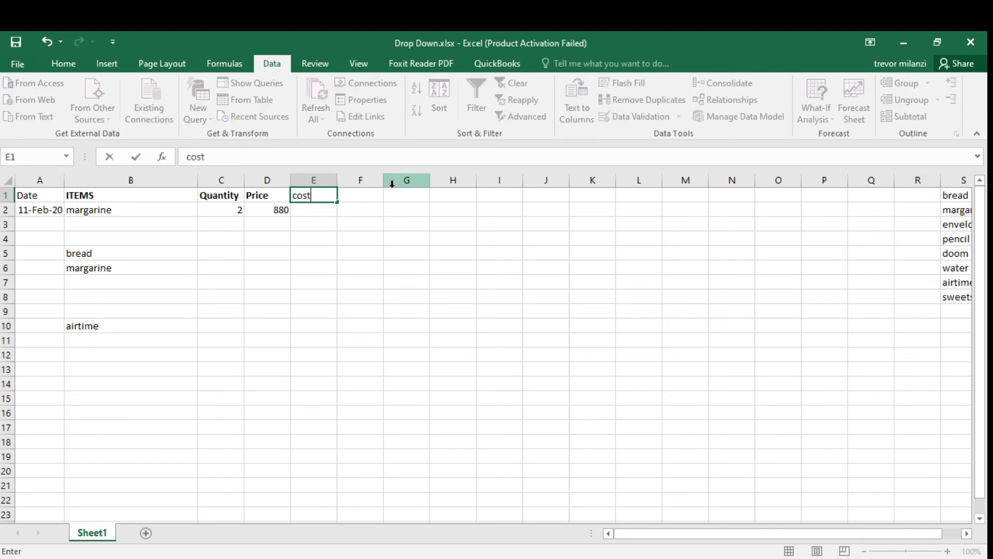
pyautogui.press('Tab')
pyautogui.write('p')
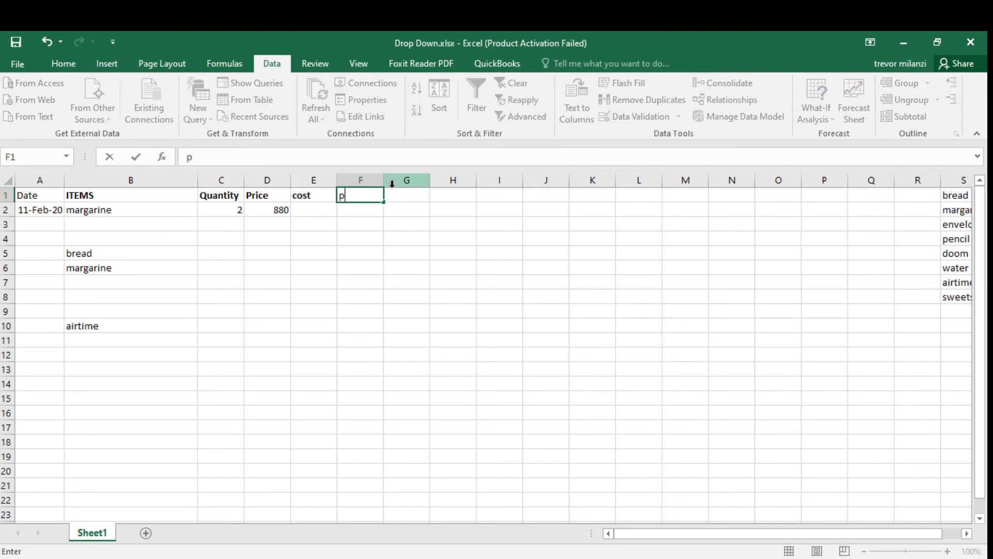
pyautogui.press('Tab')
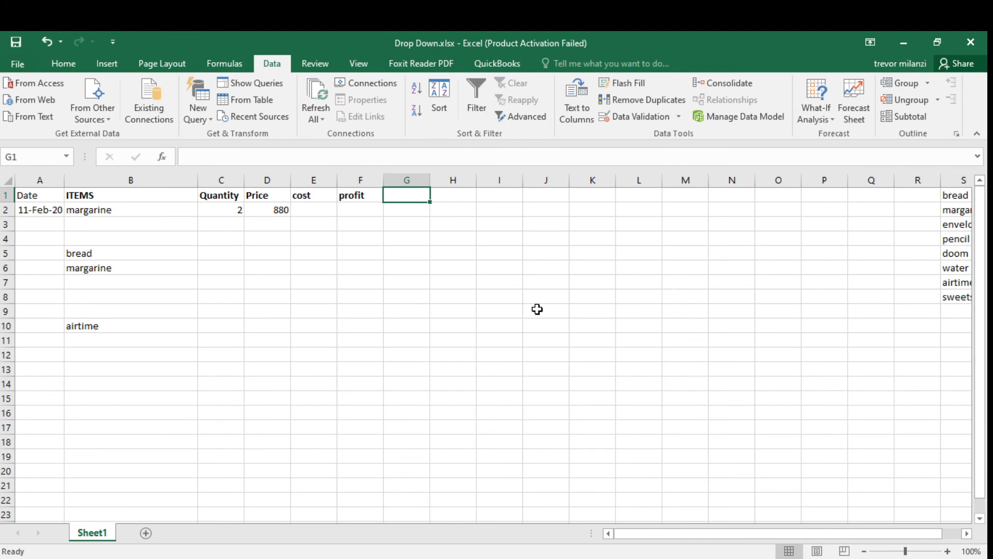
# Examine the item list in column S and the cells of the ITEMS column.
pyautogui.click(78, 195)
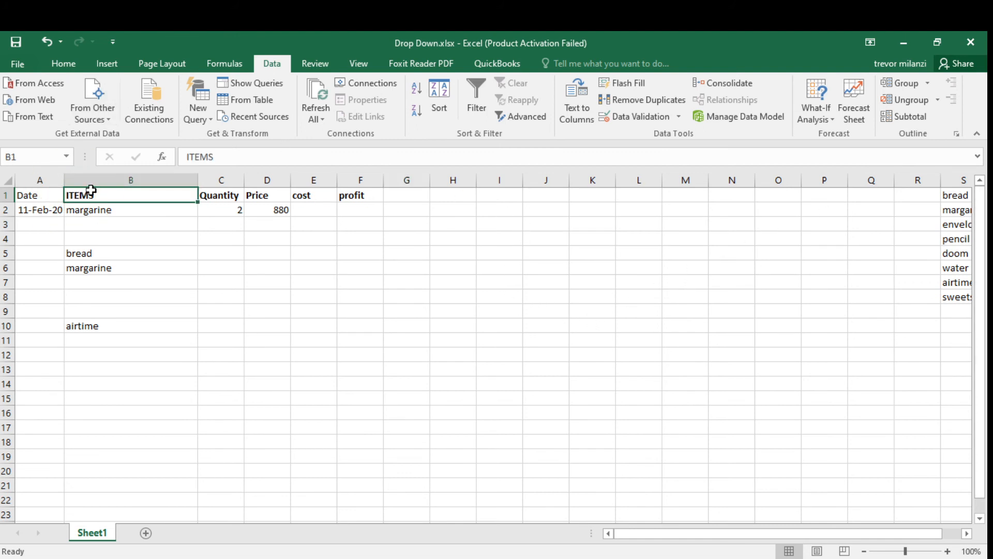
pyautogui.click(96, 180)
pyautogui.click(121, 252)
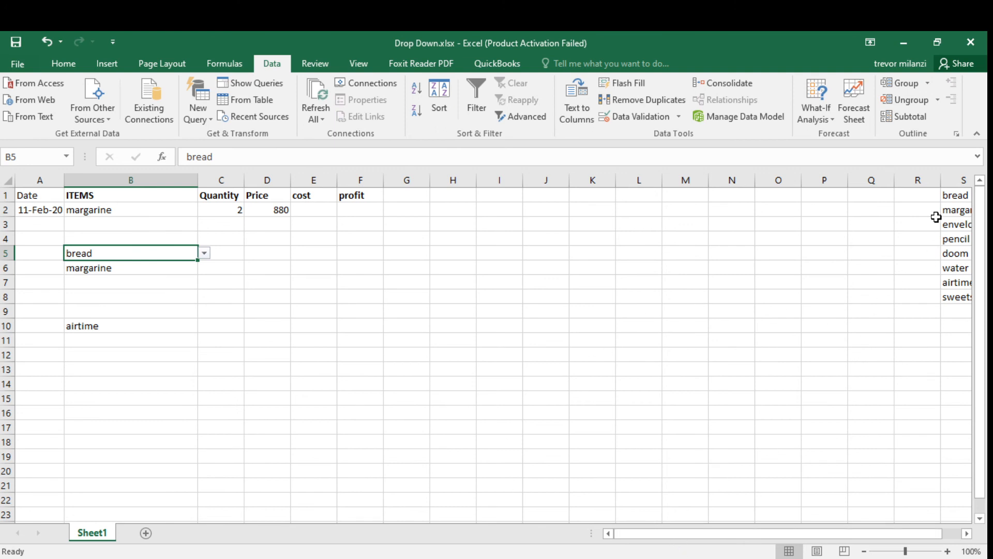
pyautogui.click(953, 197)
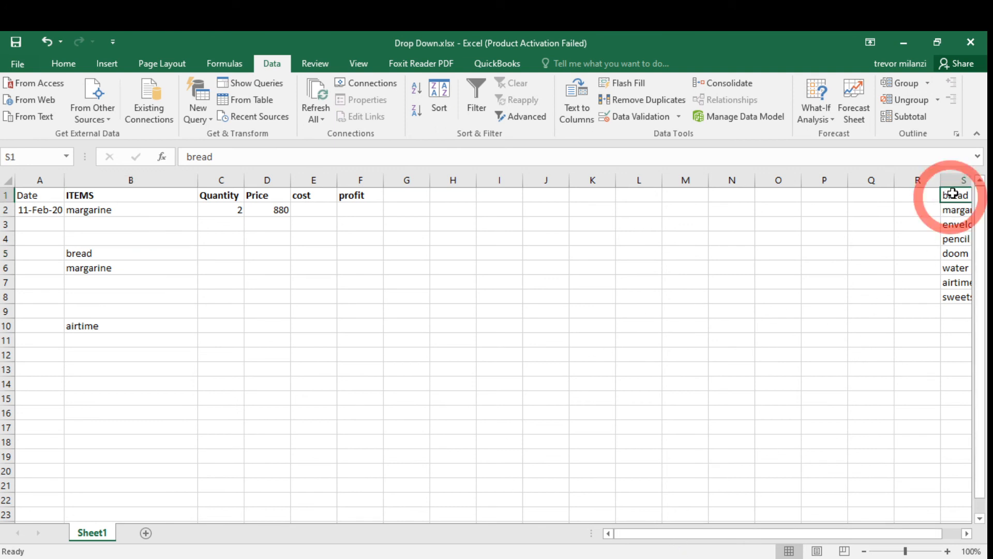
pyautogui.click(950, 225)
pyautogui.click(952, 268)
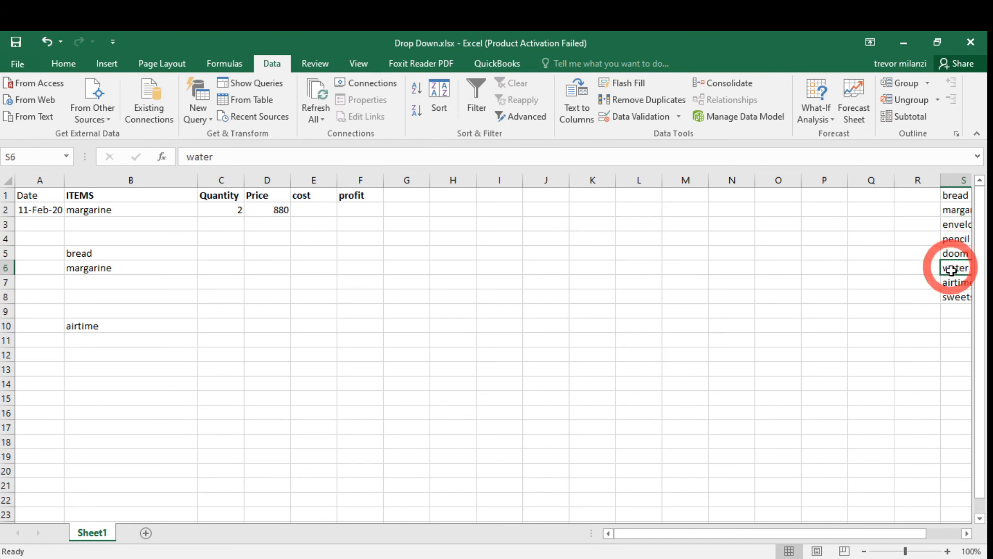
pyautogui.click(952, 282)
pyautogui.click(951, 299)
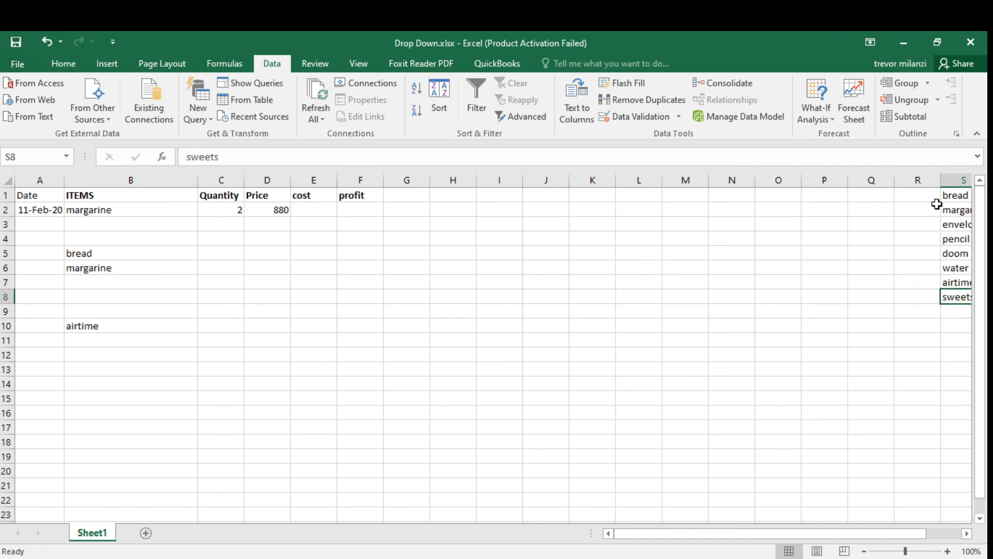
pyautogui.moveTo(955, 195); pyautogui.dragTo(957, 284)
pyautogui.click(943, 336)
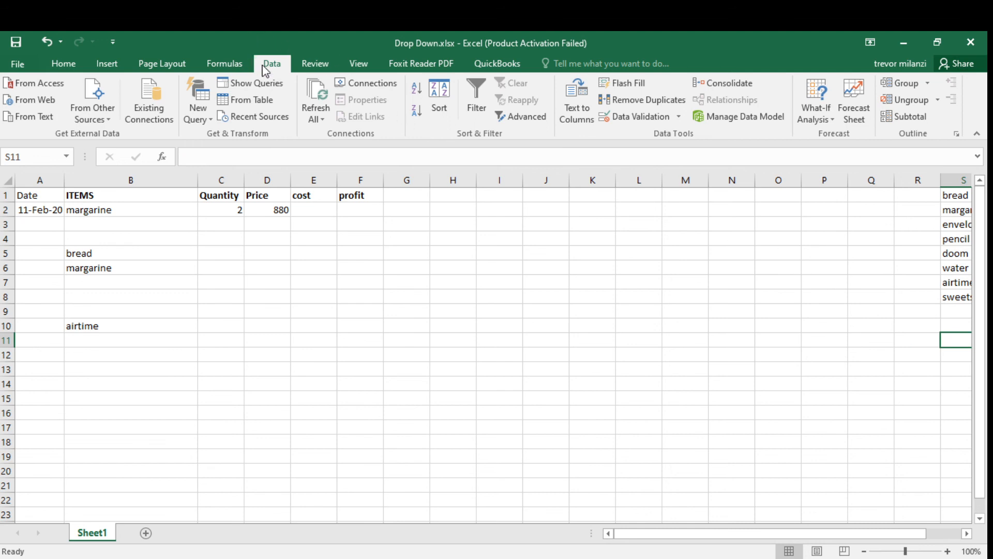
pyautogui.click(102, 227)
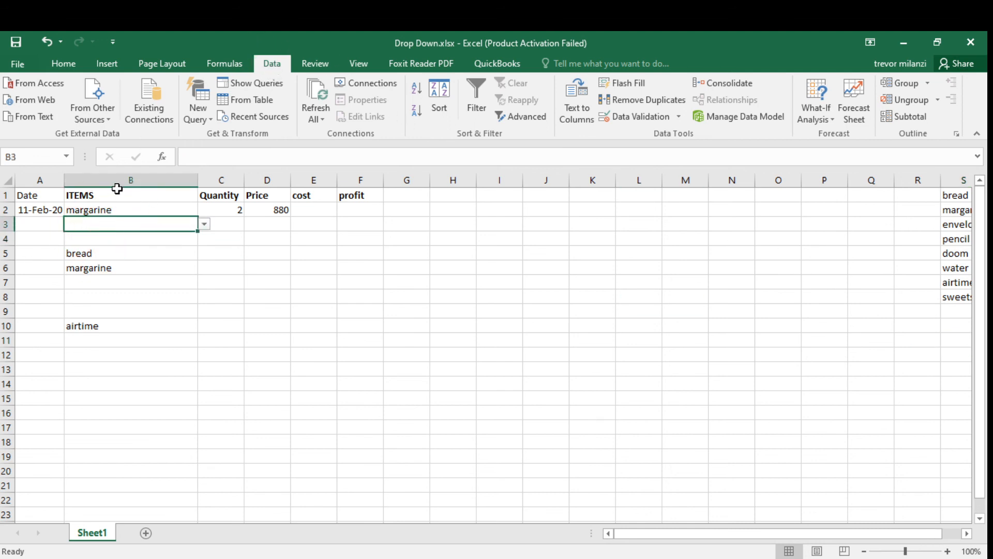
pyautogui.moveTo(118, 192); pyautogui.dragTo(123, 341)
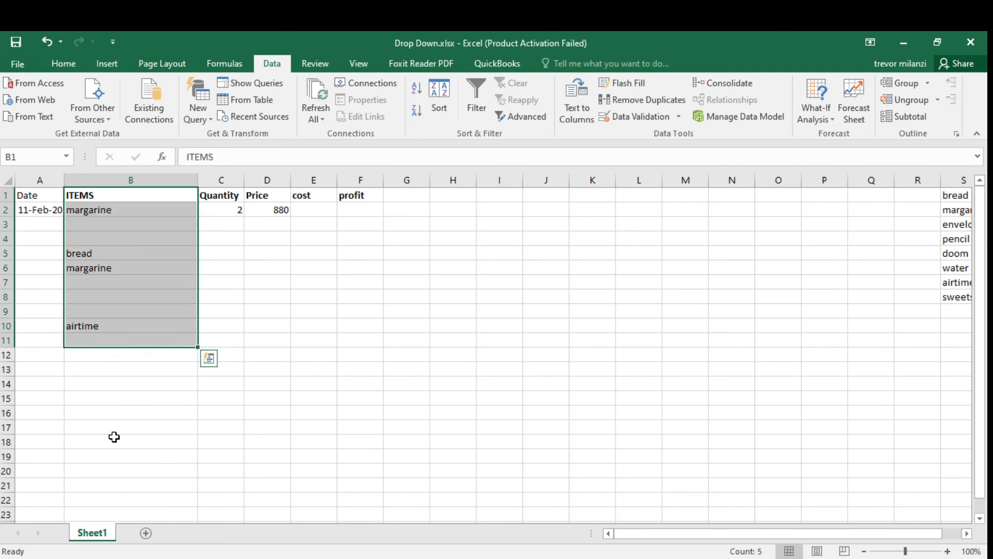
pyautogui.click(131, 387)
# Review cell B3's data validation list sourced from $S$1:$S$8, close the dialog, and open its dropdown.
pyautogui.click(141, 224)
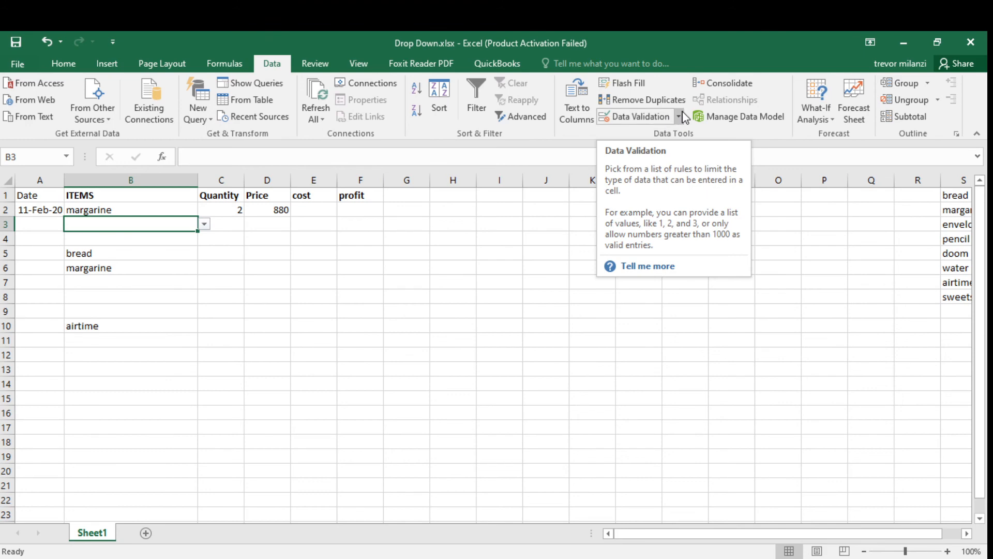
pyautogui.click(680, 115)
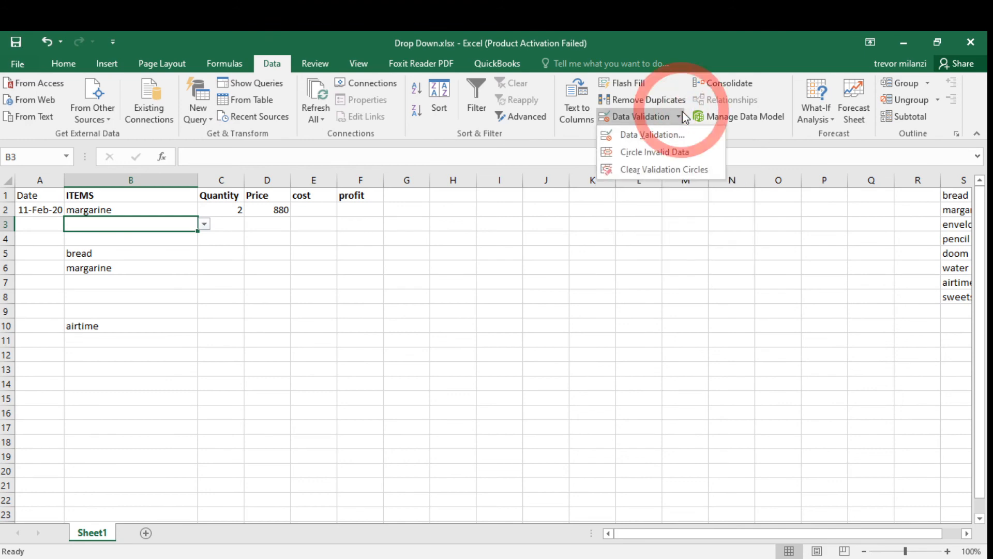
pyautogui.click(652, 135)
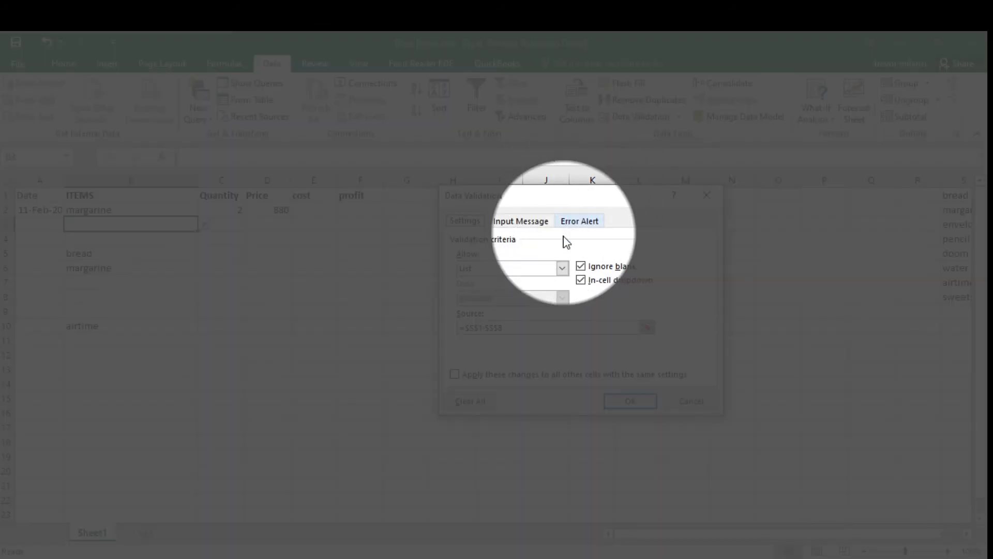
pyautogui.click(562, 268)
pyautogui.click(485, 310)
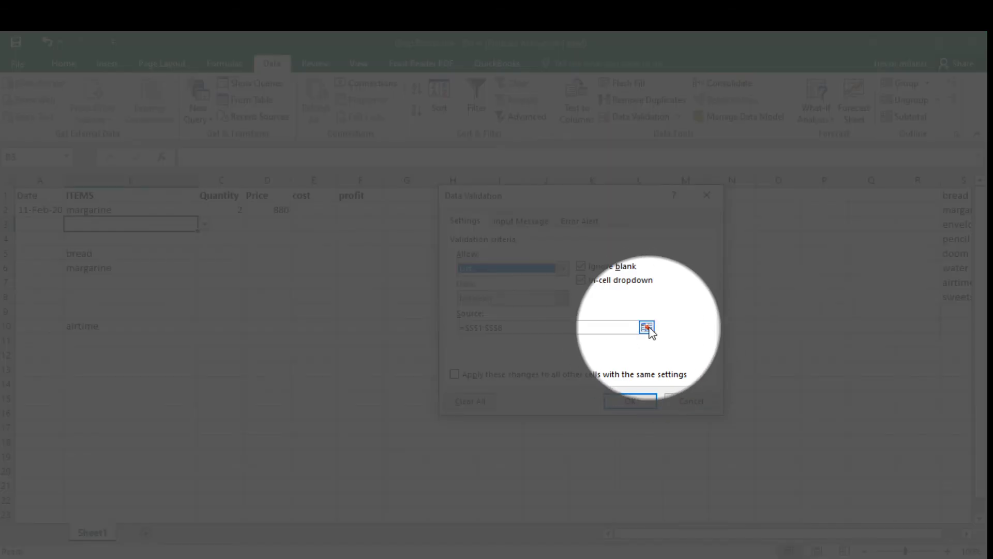
pyautogui.click(647, 326)
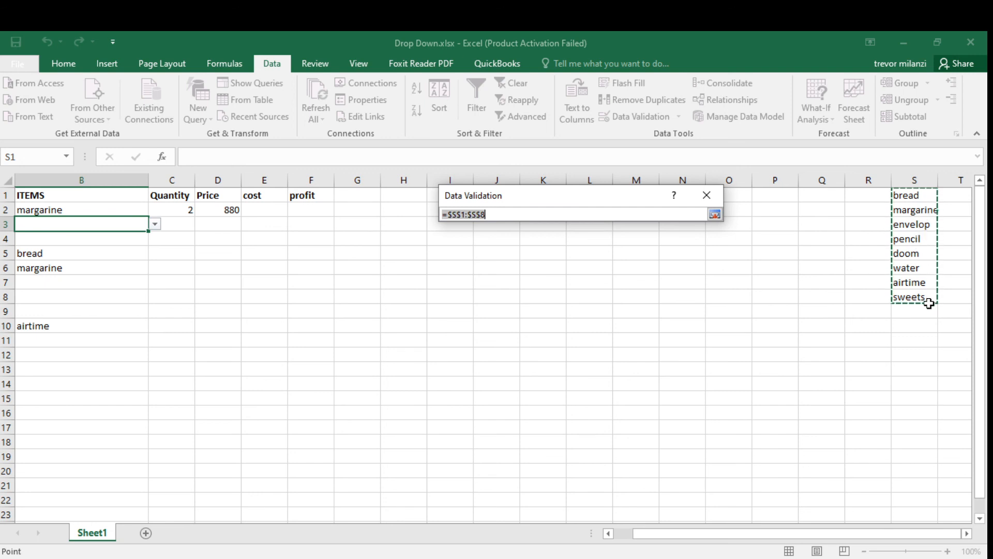
pyautogui.press('Return')
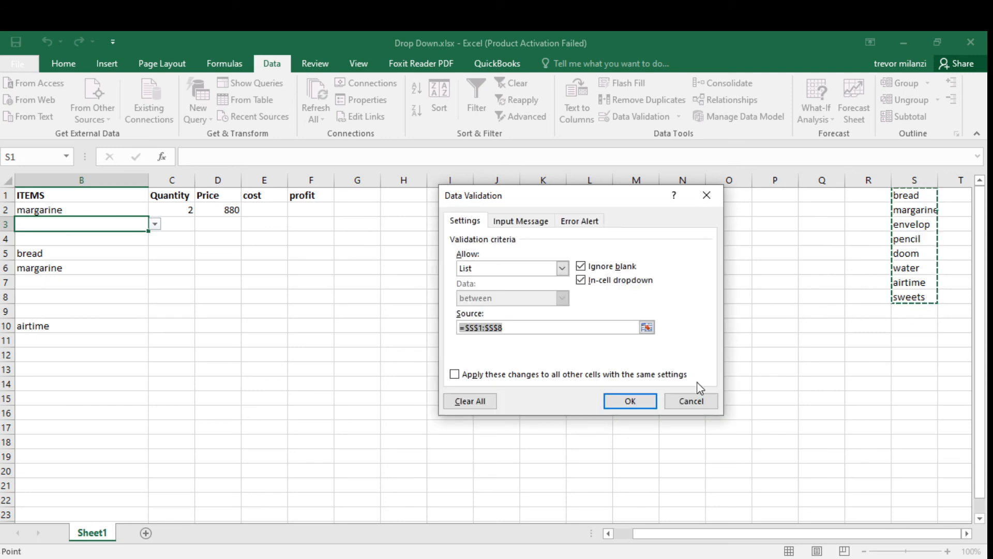
pyautogui.click(692, 400)
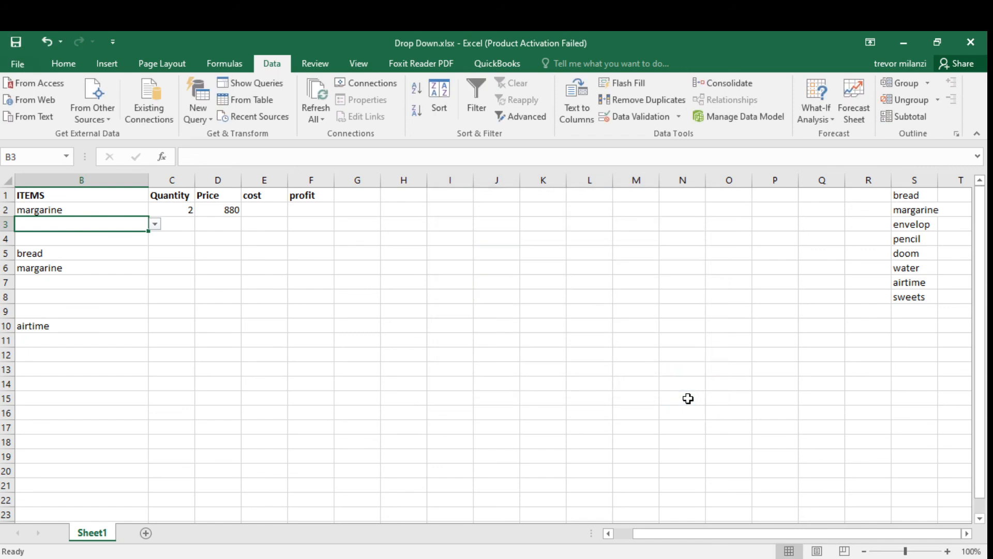
pyautogui.click(155, 225)
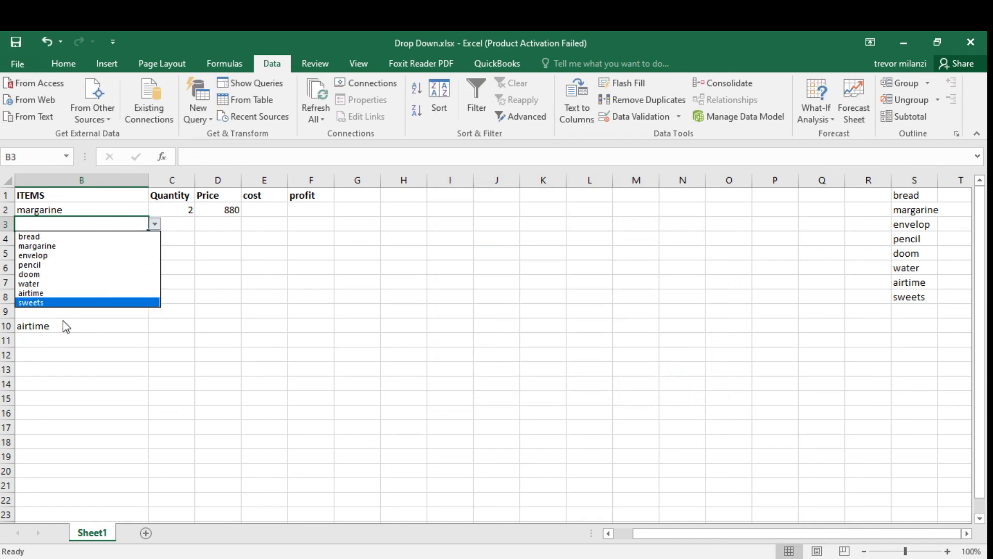